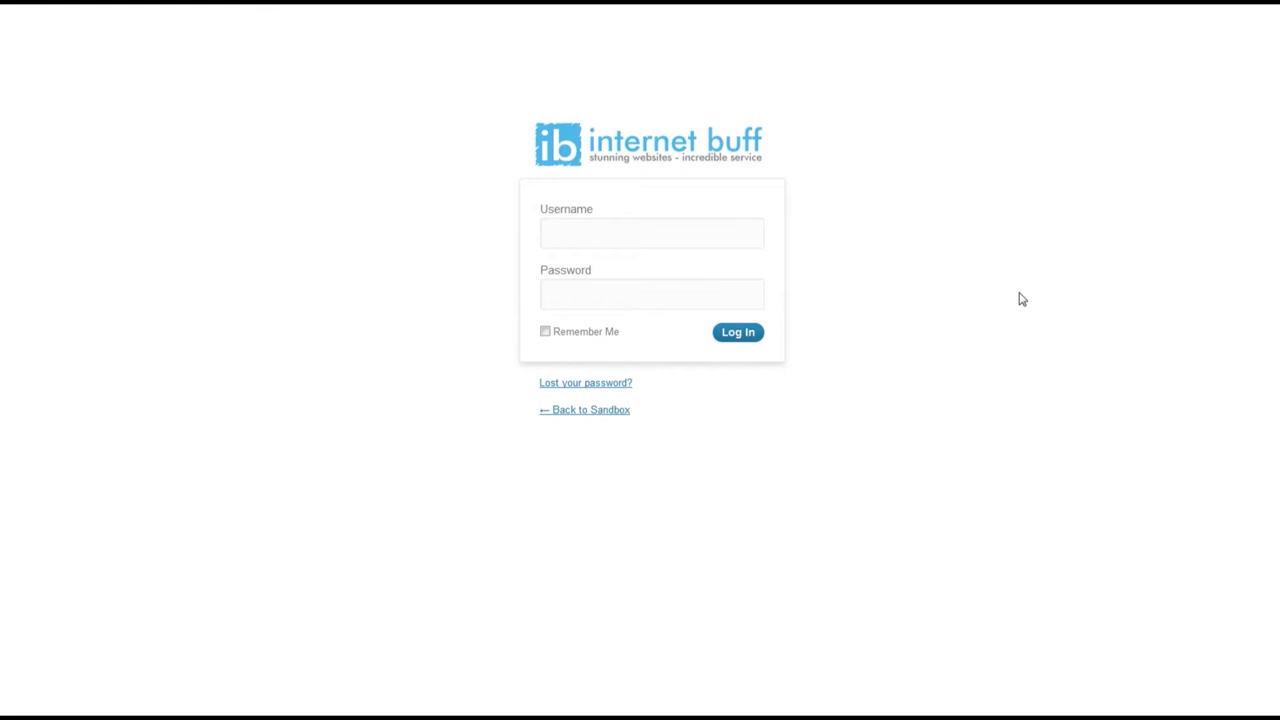
# Step: Log in to the site's admin area with the username editor and the account password
pyautogui.click(617, 236)
pyautogui.write('e')
pyautogui.click(580, 264)
pyautogui.click(576, 300)
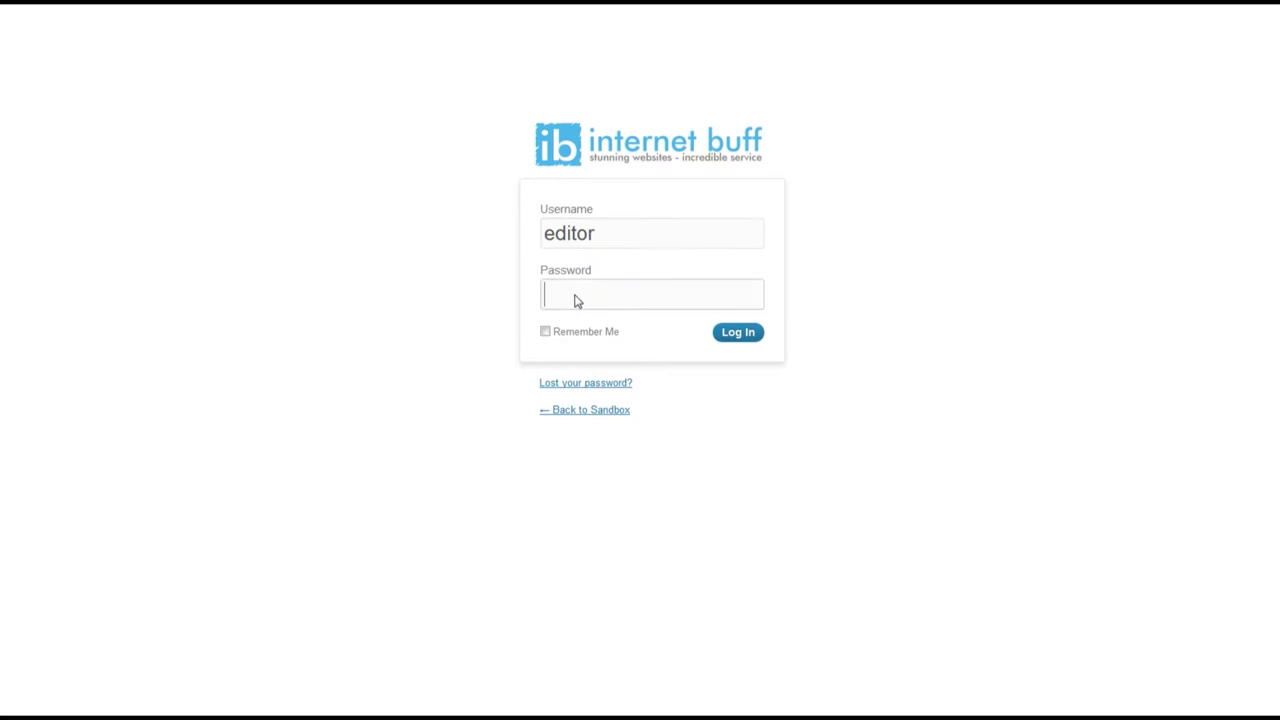
pyautogui.write('••••••••')
pyautogui.click(740, 336)
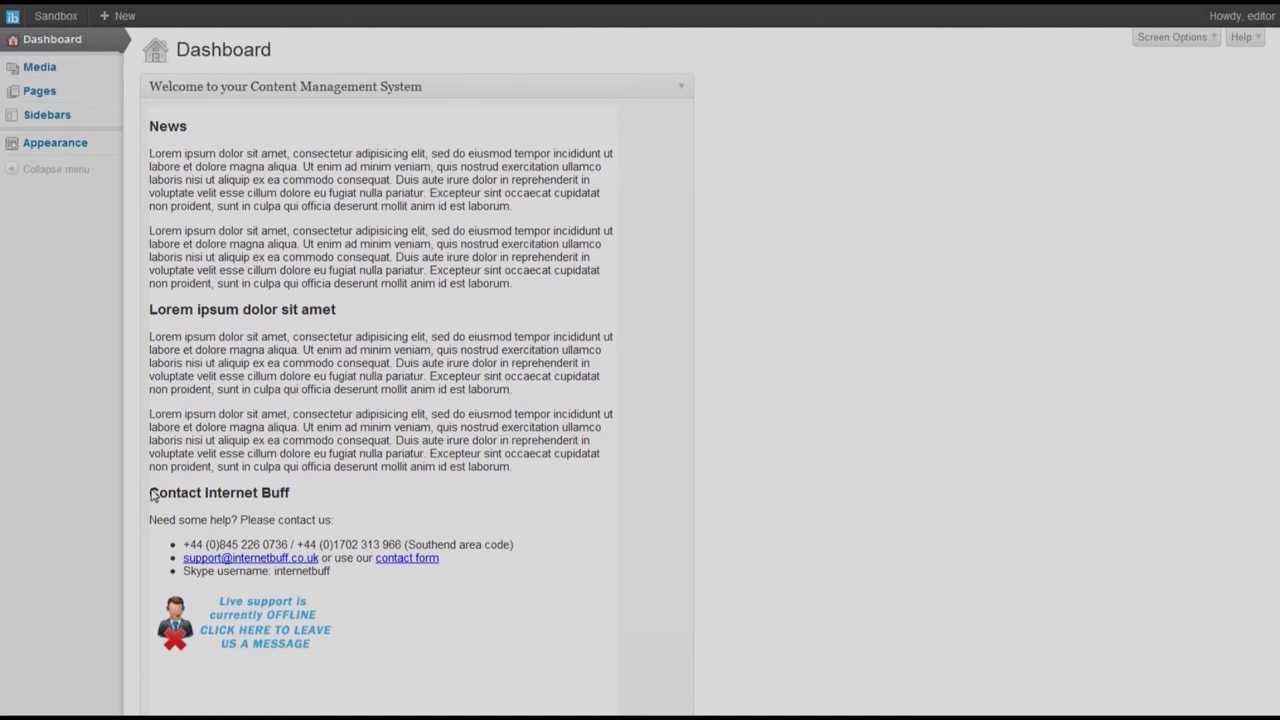
# Step: Look over the Contact Internet Buff section and the content management options available from the dashboard
pyautogui.moveTo(150, 490); pyautogui.dragTo(358, 612)
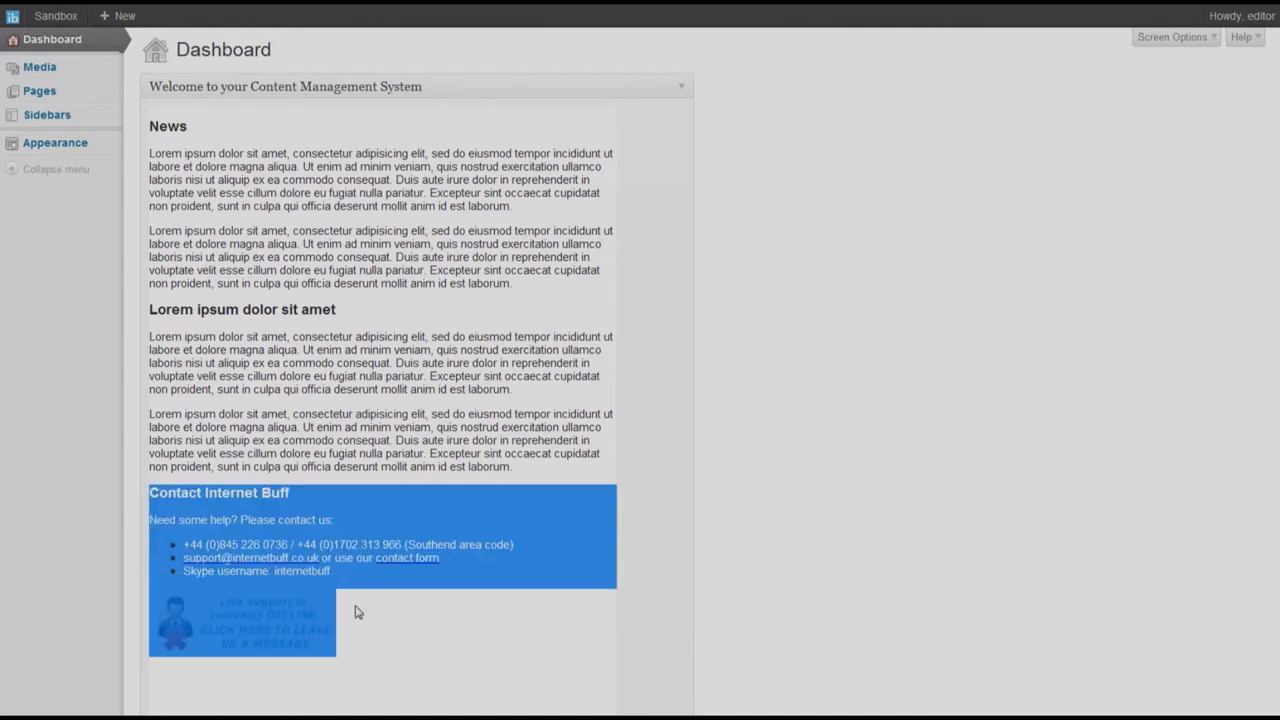
pyautogui.click(469, 503)
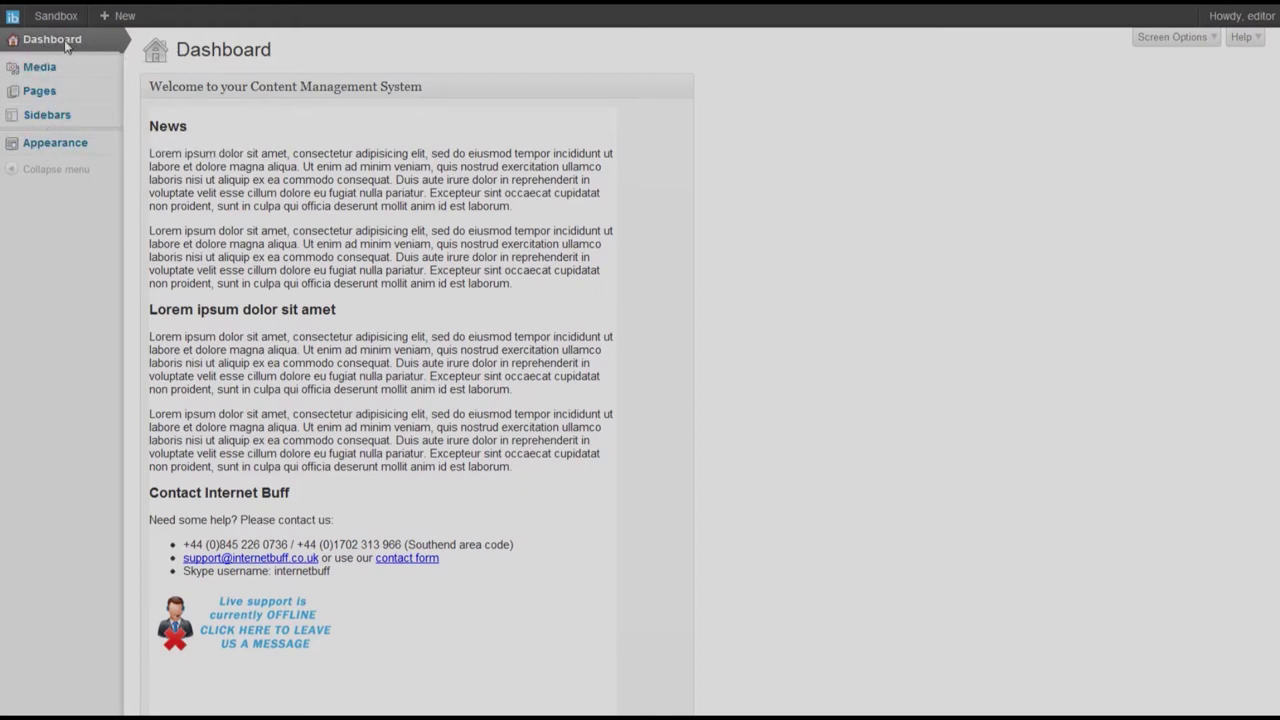
pyautogui.moveTo(43, 70)
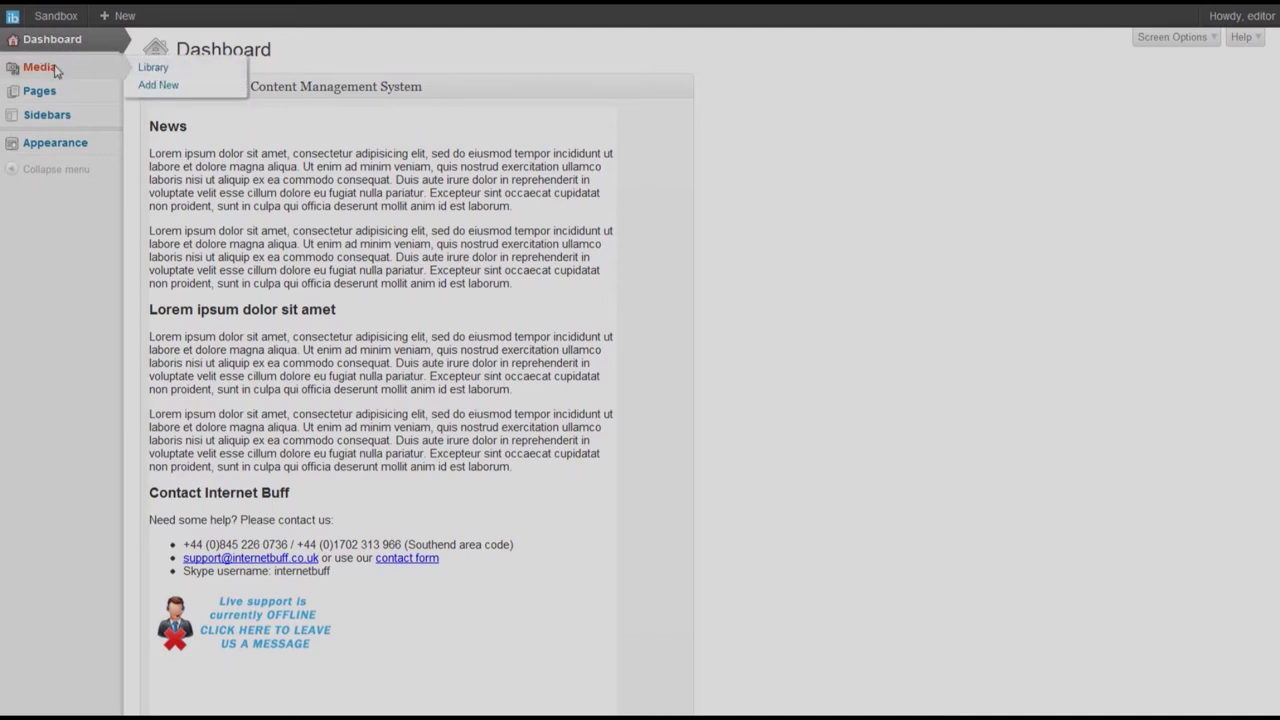
pyautogui.moveTo(53, 97)
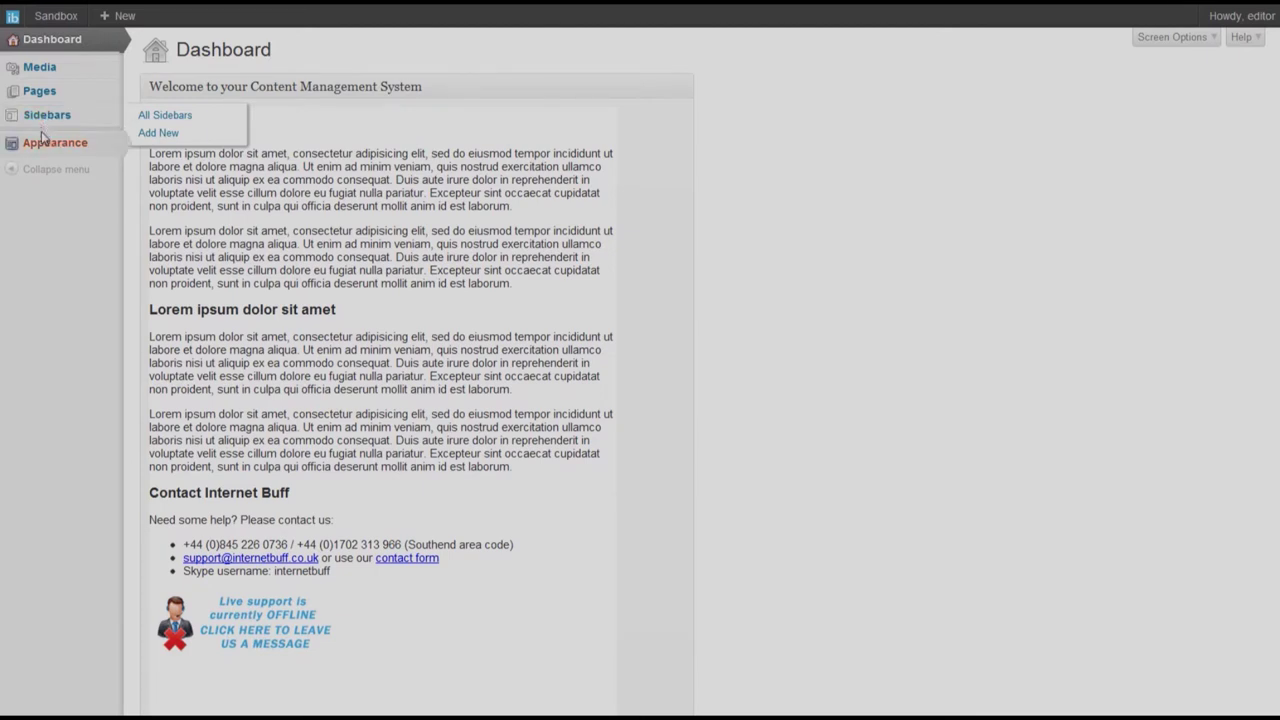
pyautogui.moveTo(45, 148)
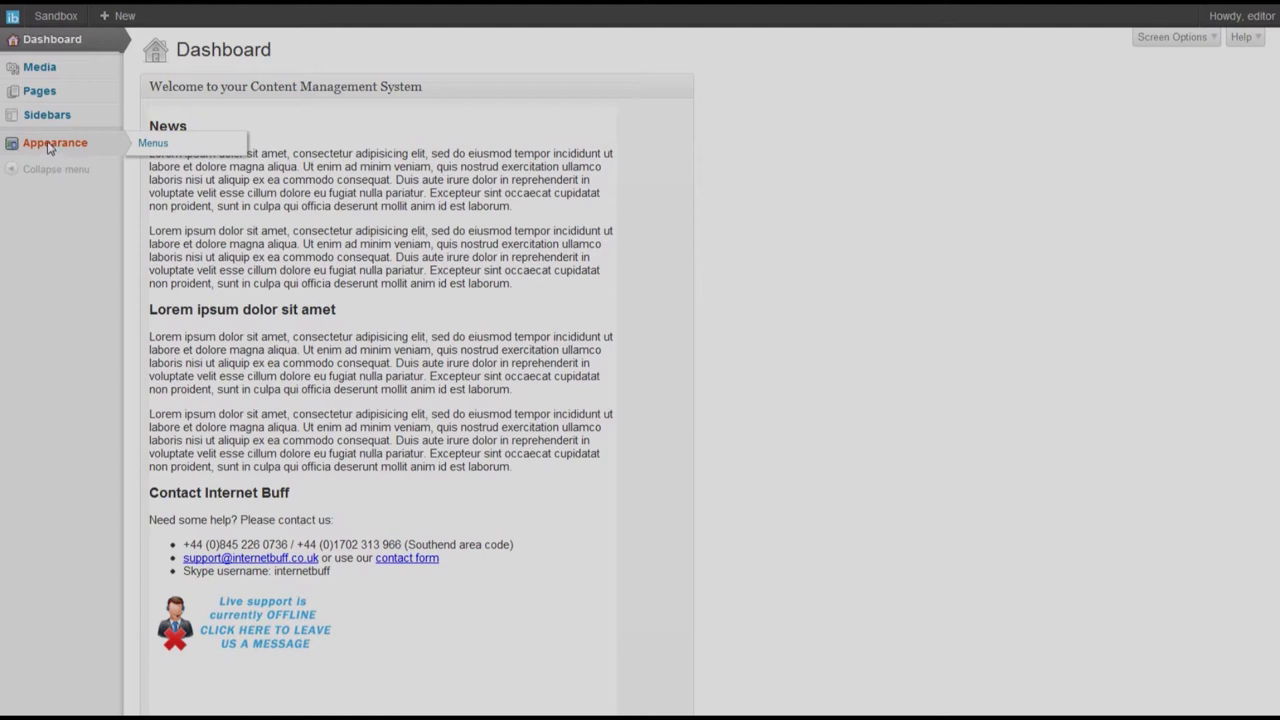
# Step: Inspect the Skyscrapers image's details in the media library, then view the form for uploading new media
pyautogui.click(38, 68)
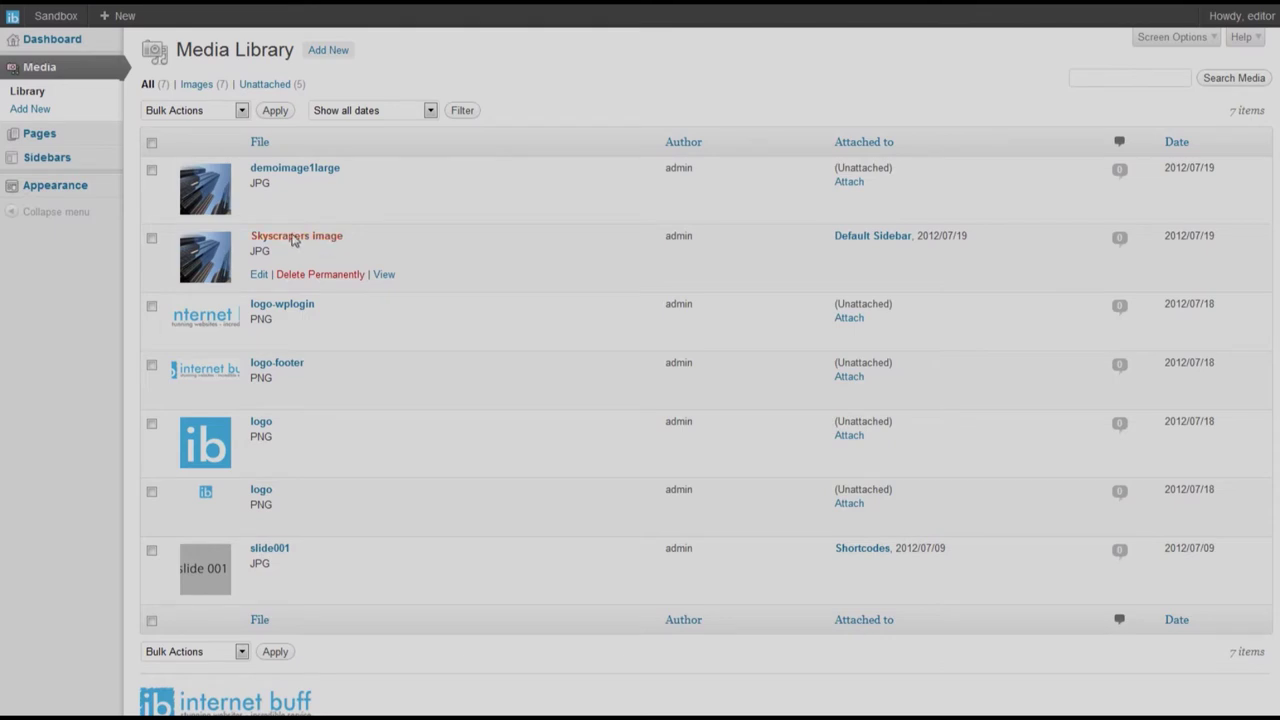
pyautogui.click(294, 238)
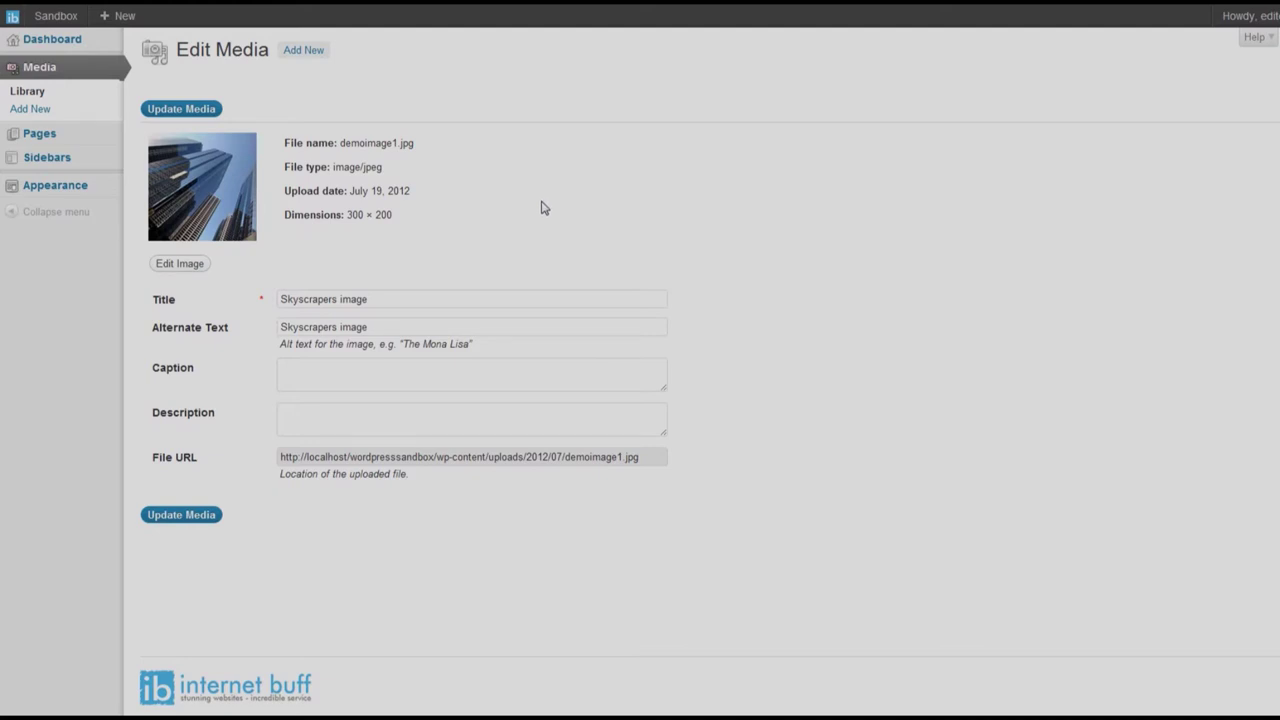
pyautogui.click(37, 68)
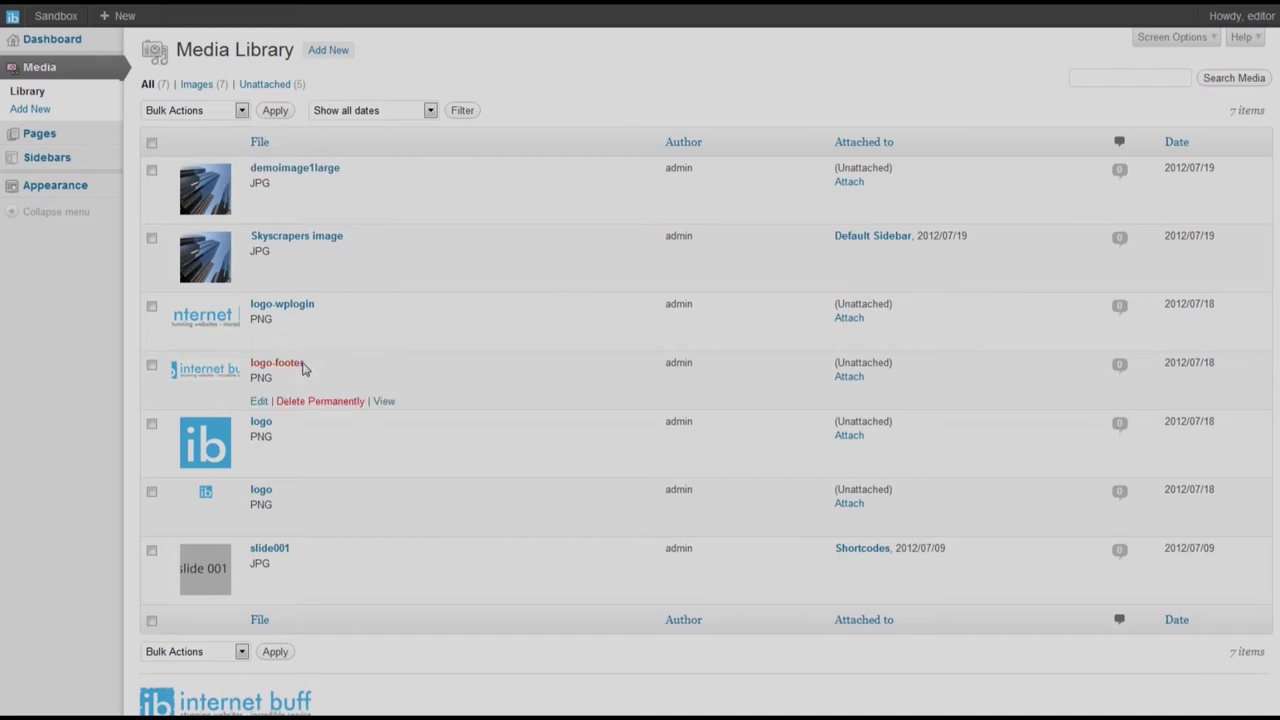
pyautogui.scroll(-1, 476, 220)
pyautogui.scroll(1, 476, 222)
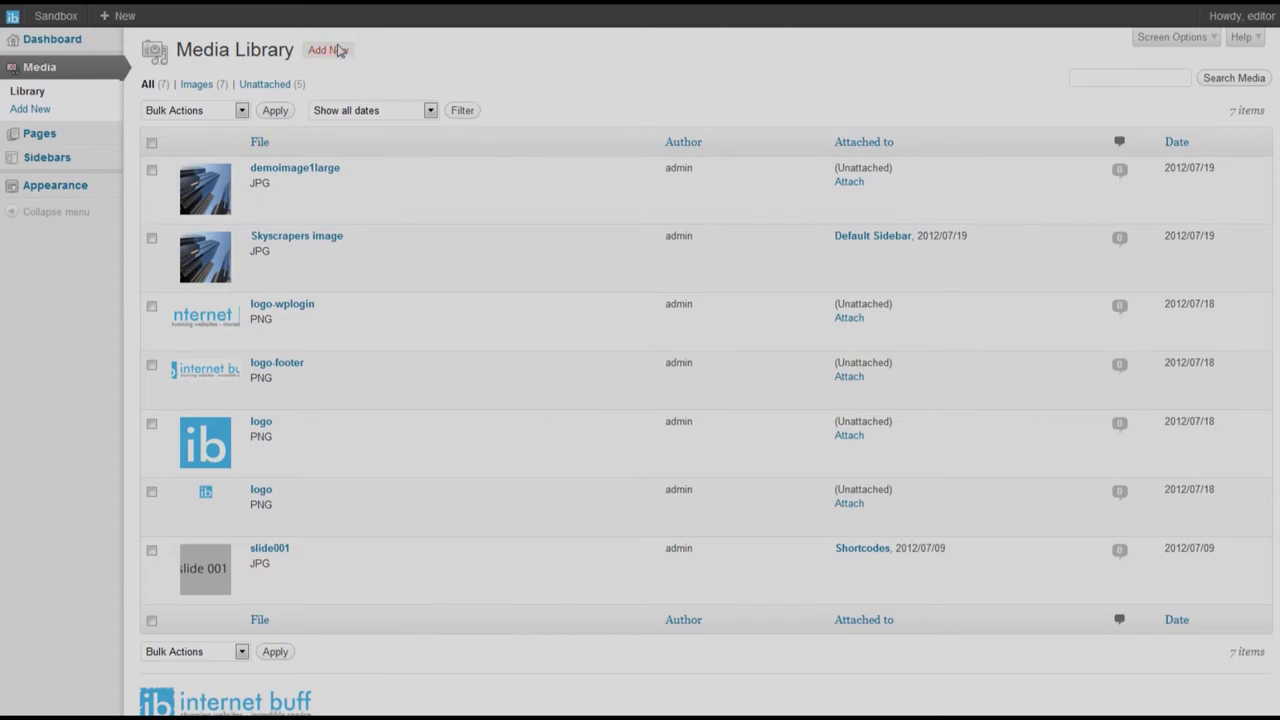
pyautogui.click(326, 51)
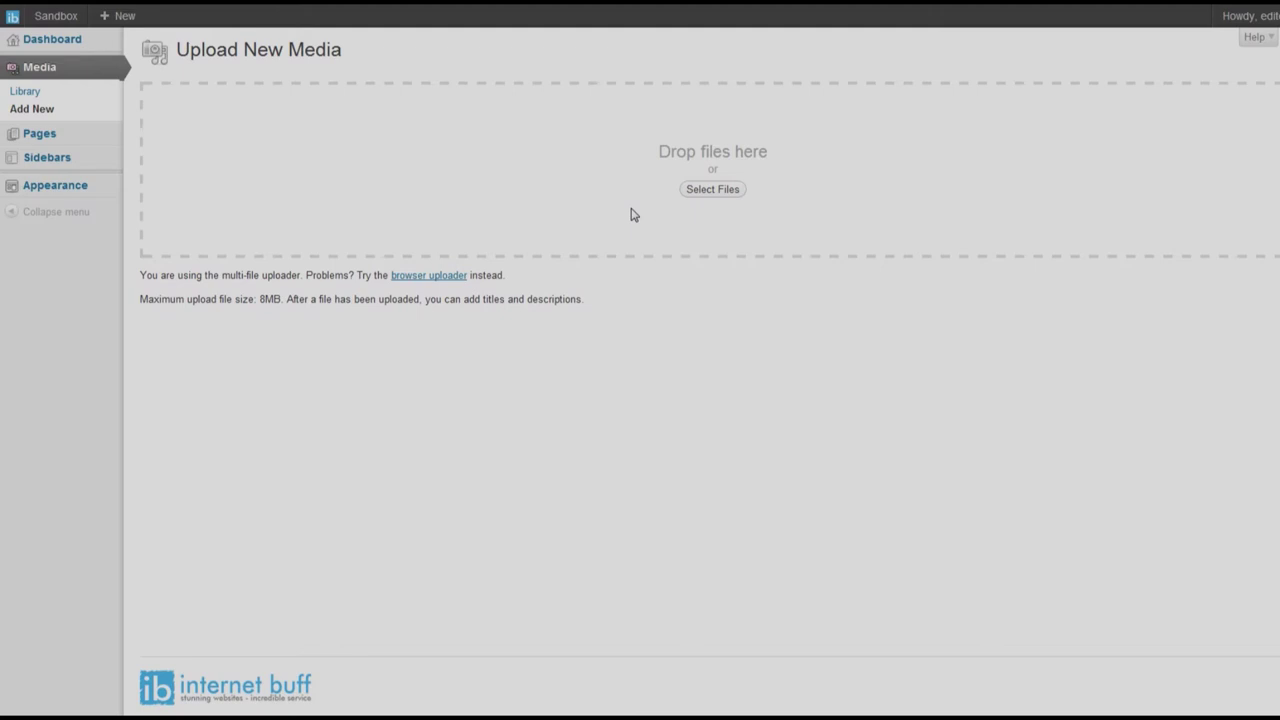
# Step: Start a new page titled "Our first test page" and assign it the Sidebar Template
pyautogui.moveTo(42, 141)
pyautogui.moveTo(47, 133)
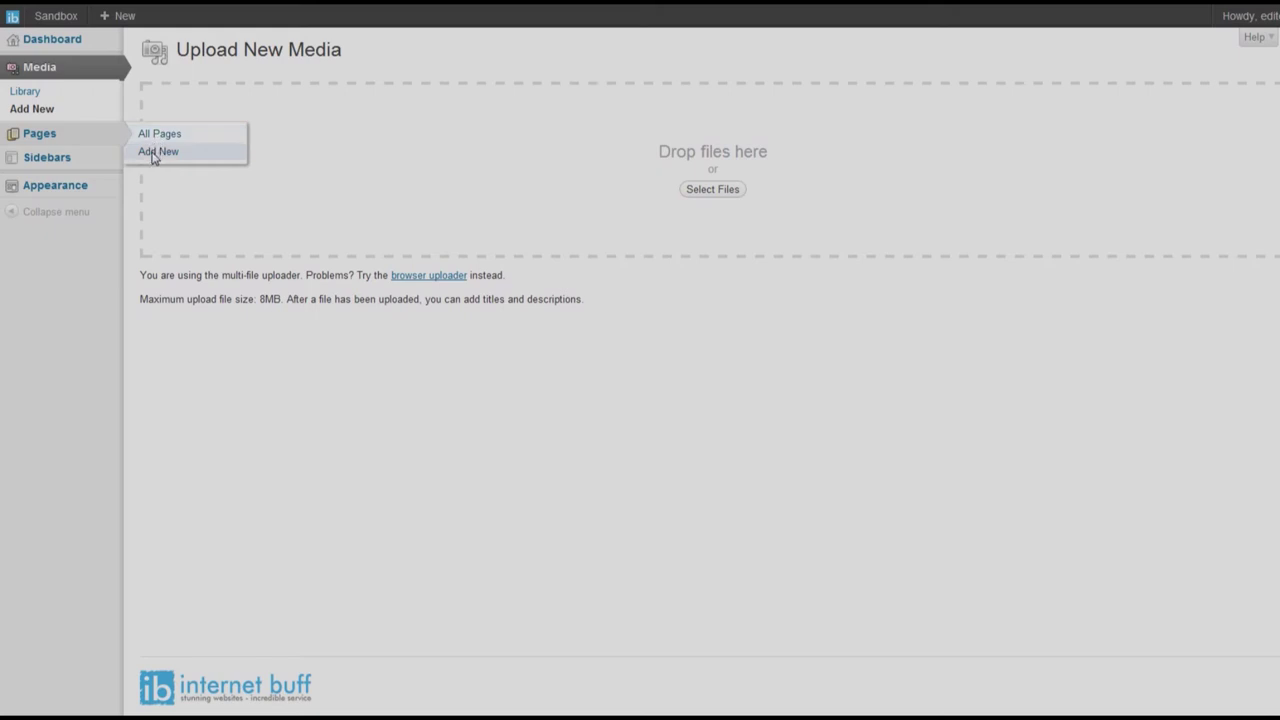
pyautogui.click(35, 135)
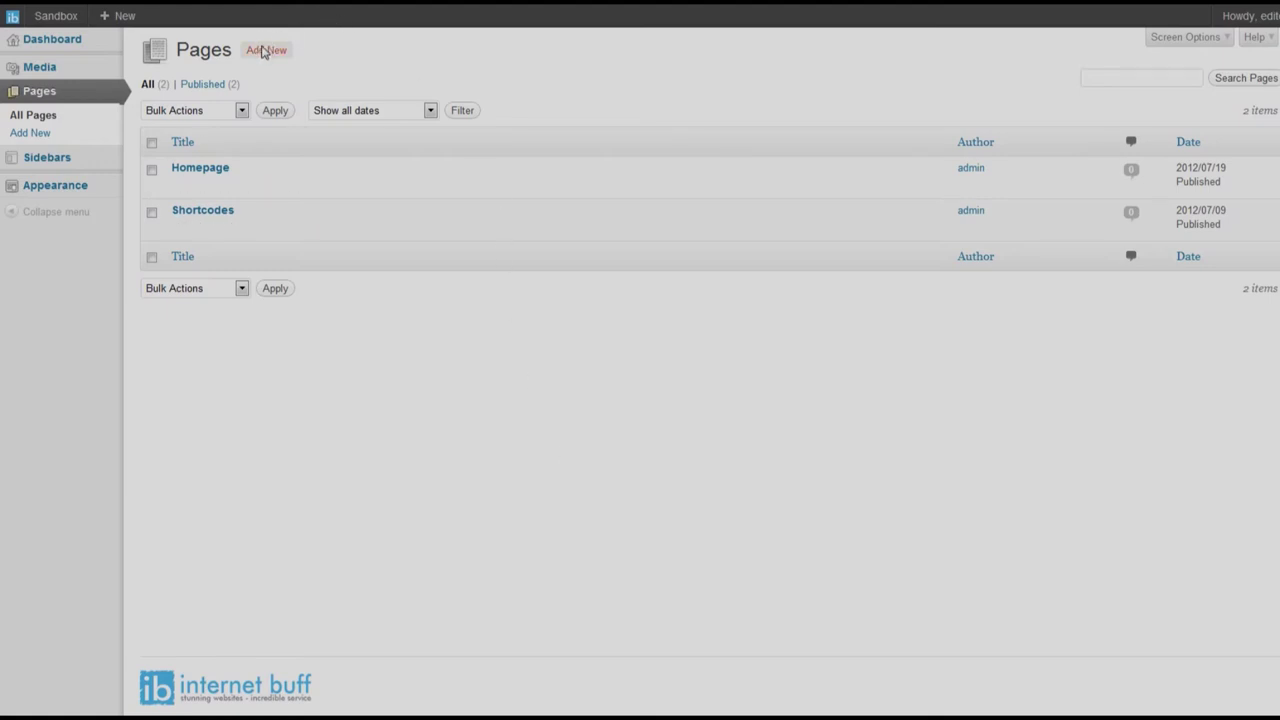
pyautogui.click(263, 51)
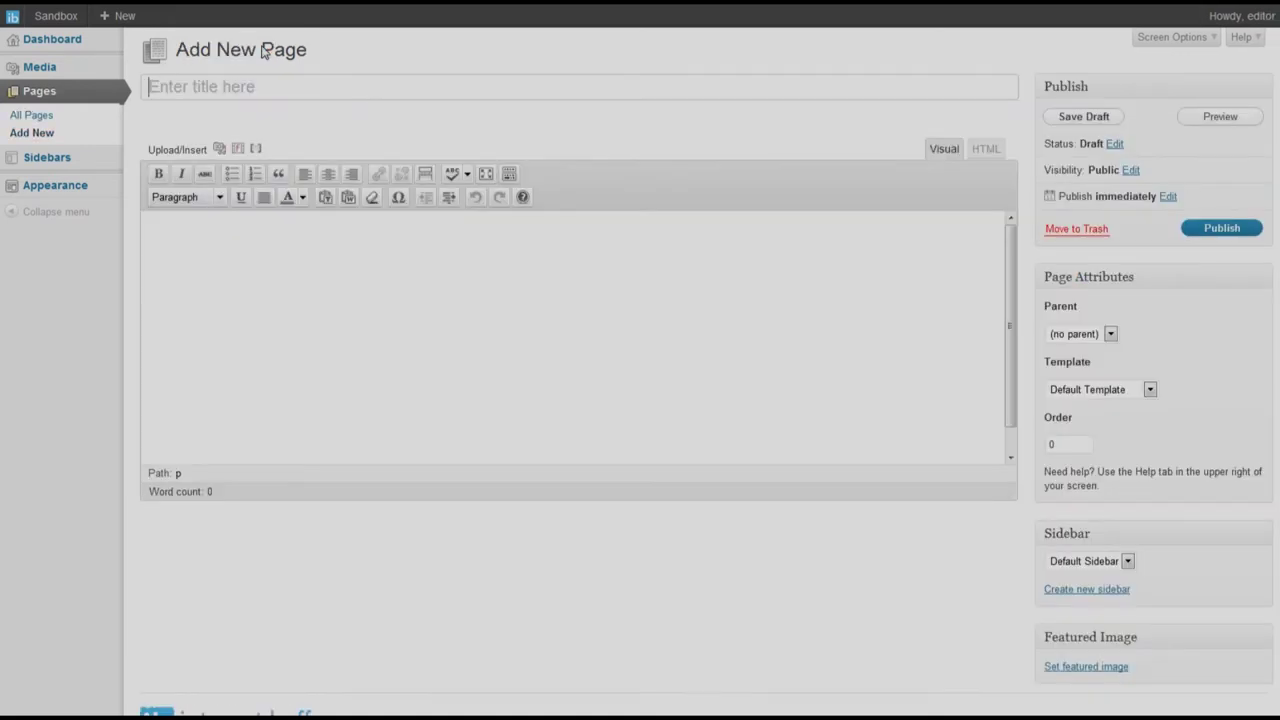
pyautogui.click(215, 89)
pyautogui.write('Our first test page')
pyautogui.click(1100, 396)
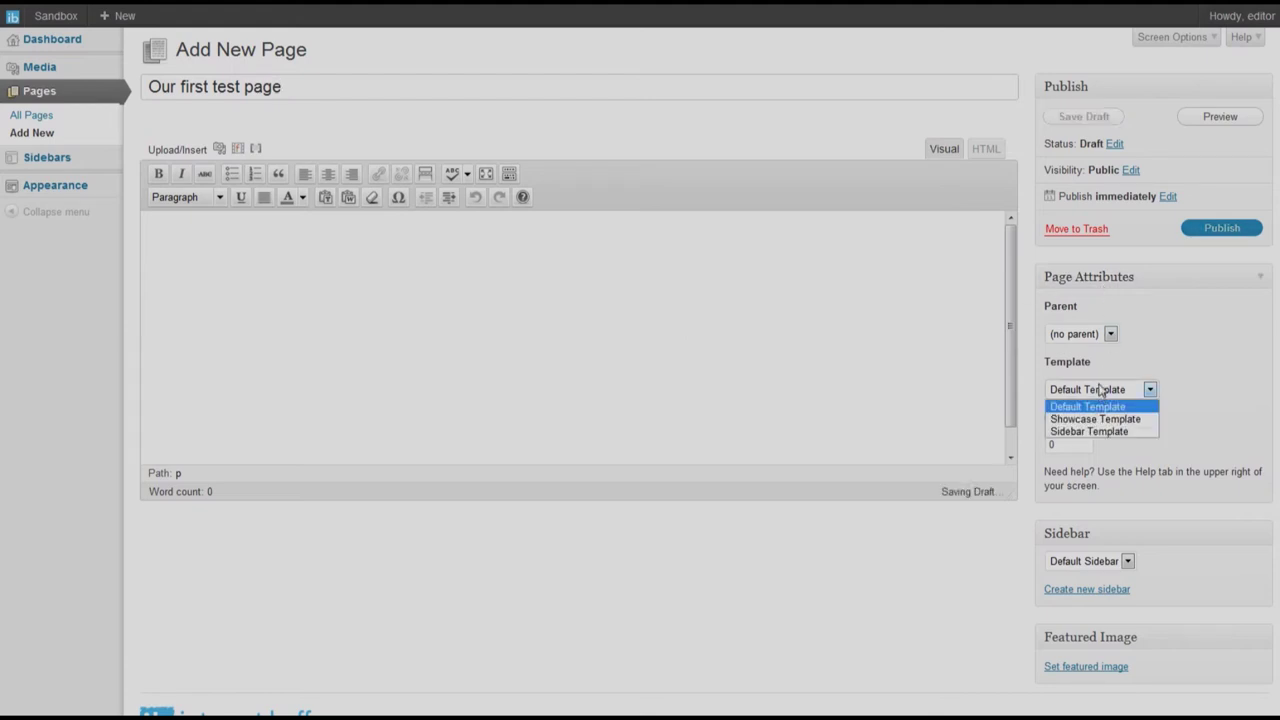
pyautogui.click(1082, 432)
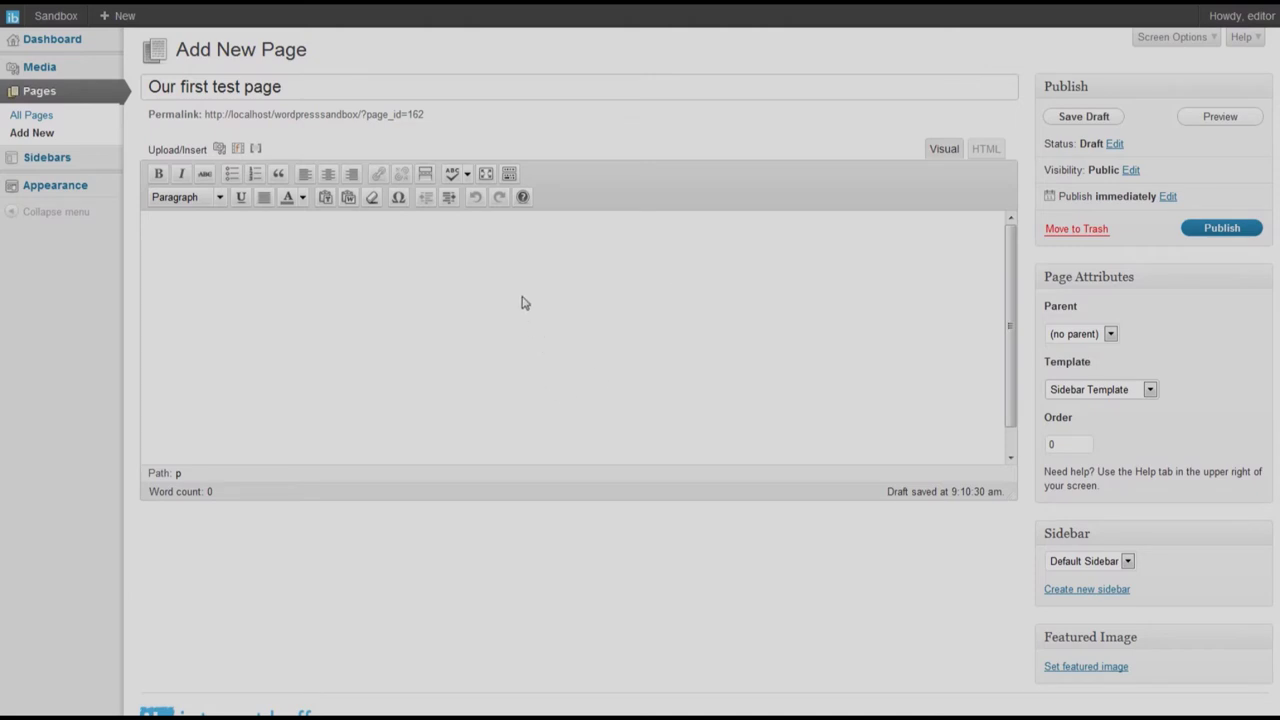
# Step: Hide and show the page editor's second row of formatting tools repeatedly, leaving it shown
pyautogui.click(208, 247)
pyautogui.click(509, 175)
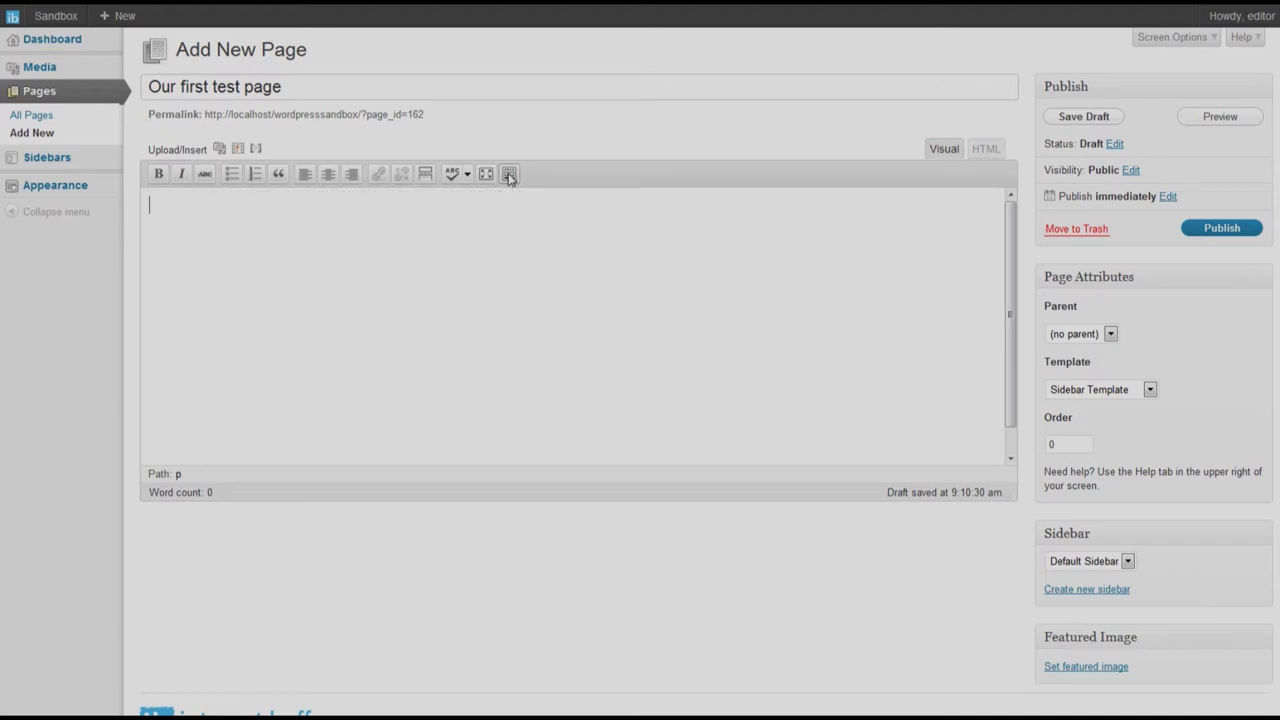
pyautogui.click(509, 175)
pyautogui.click(509, 175)
pyautogui.click(509, 175)
pyautogui.click(509, 175)
pyautogui.click(509, 175)
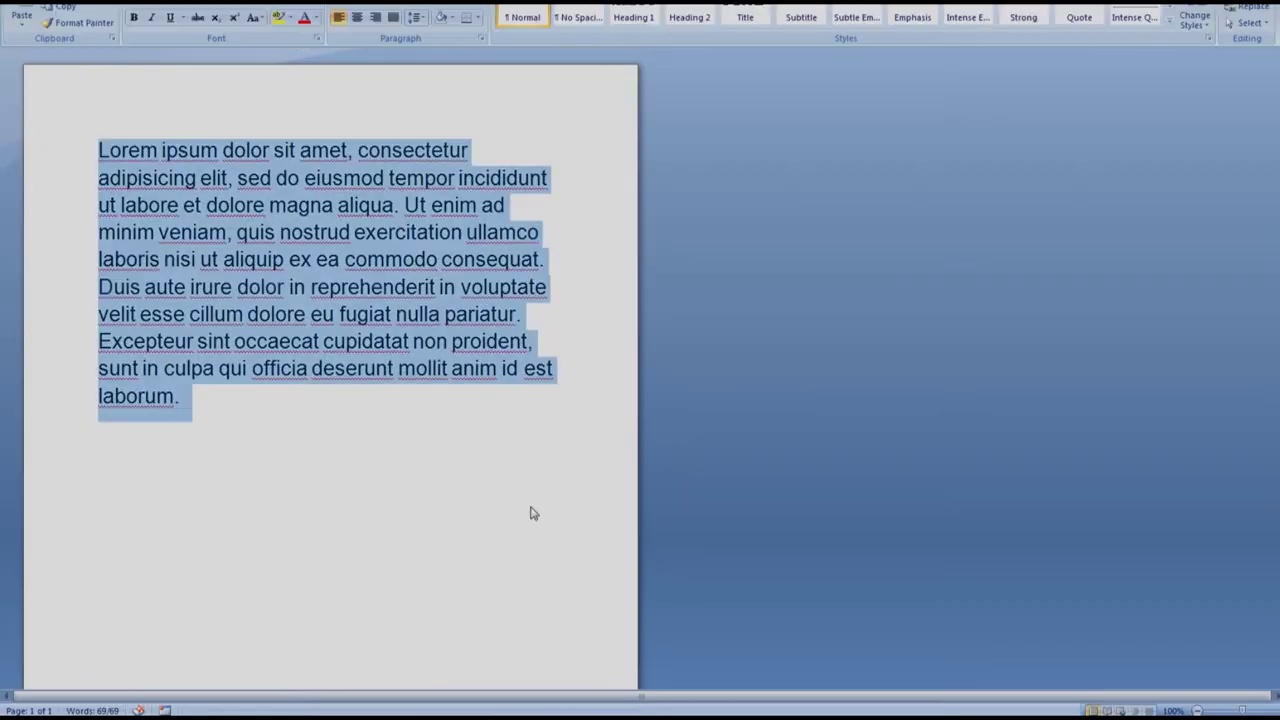
# Step: Copy the selected Lorem ipsum text from the Word document and paste it twice into the page body as separate paragraphs
pyautogui.rightClick(147, 158)
pyautogui.click(166, 181)
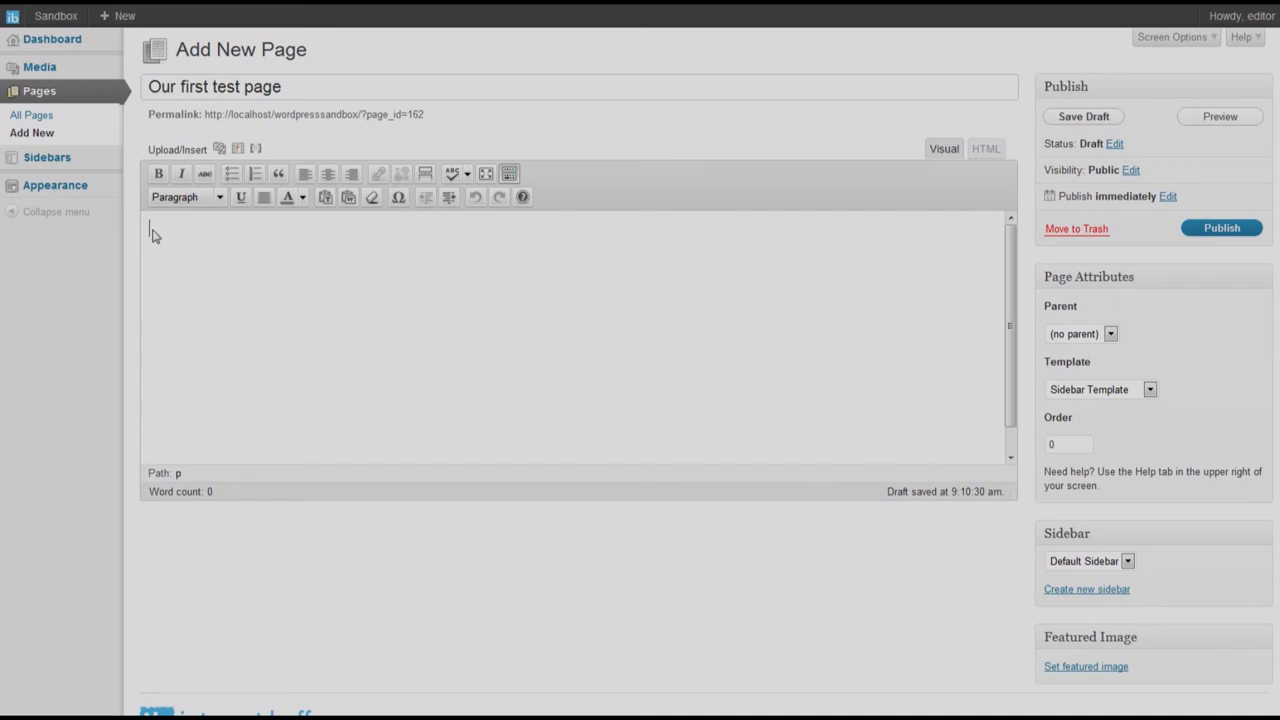
pyautogui.rightClick(152, 230)
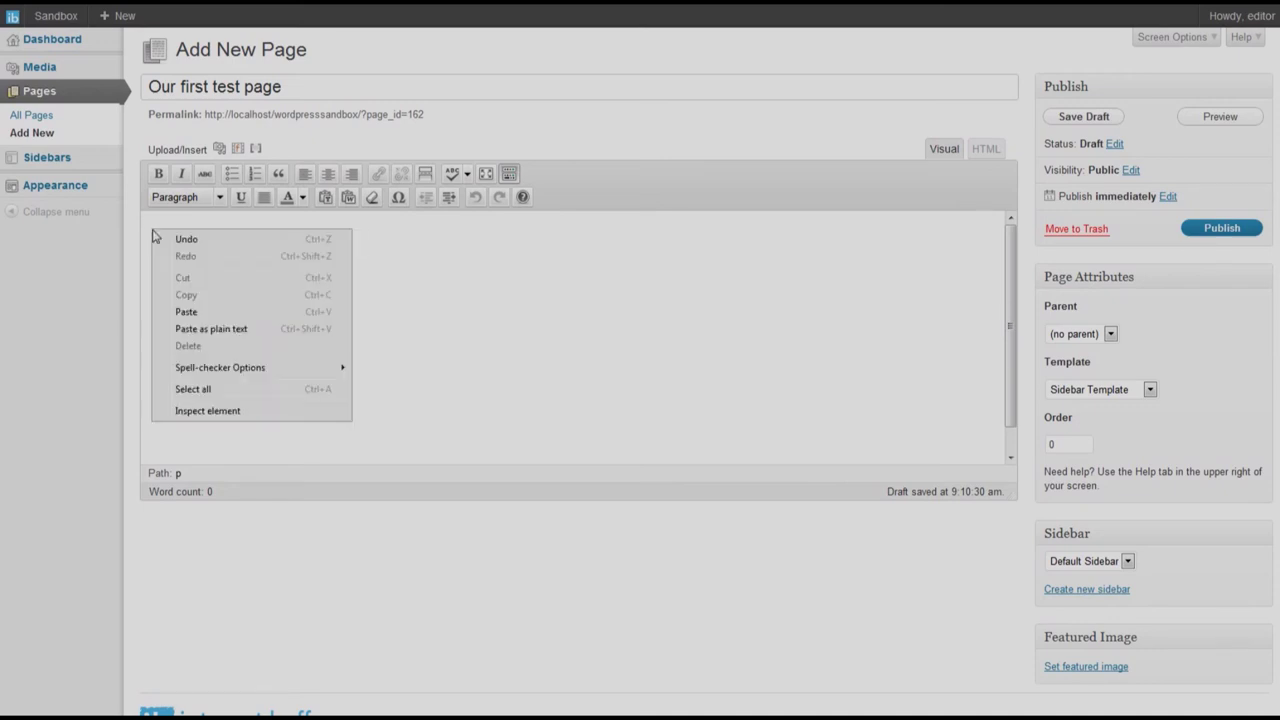
pyautogui.click(238, 312)
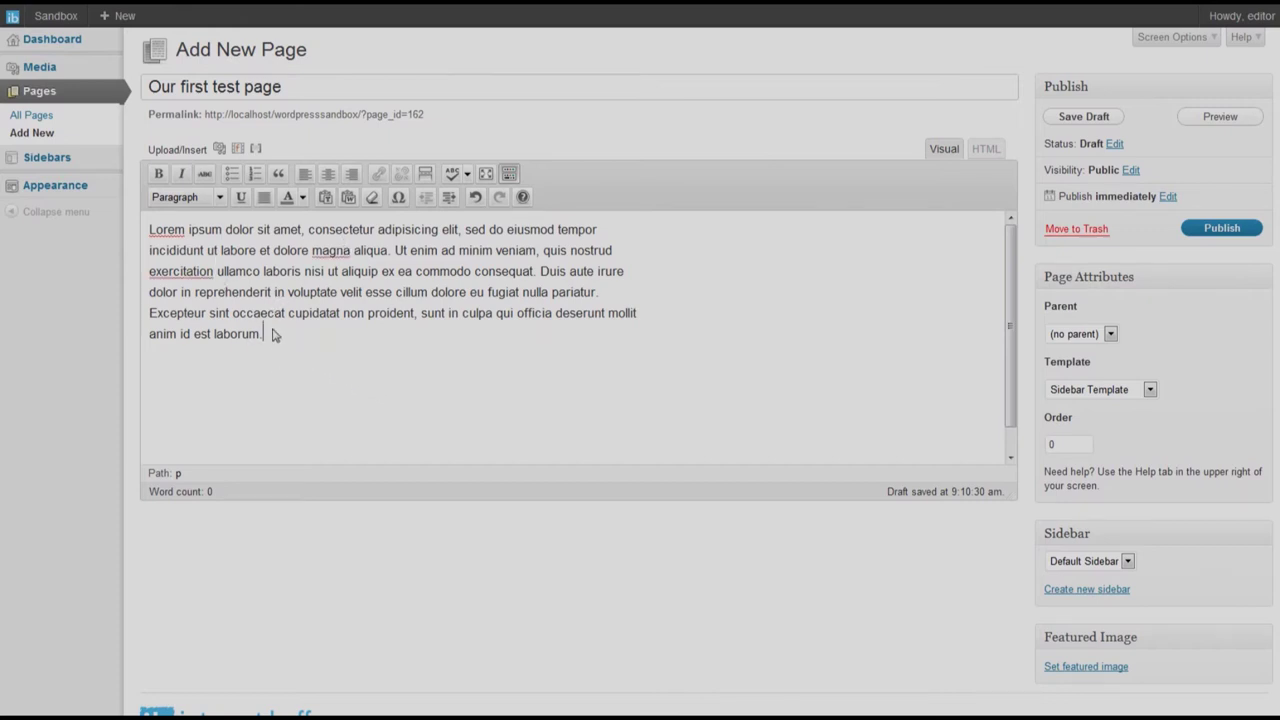
pyautogui.press('Return')
pyautogui.rightClick(198, 371)
pyautogui.click(252, 444)
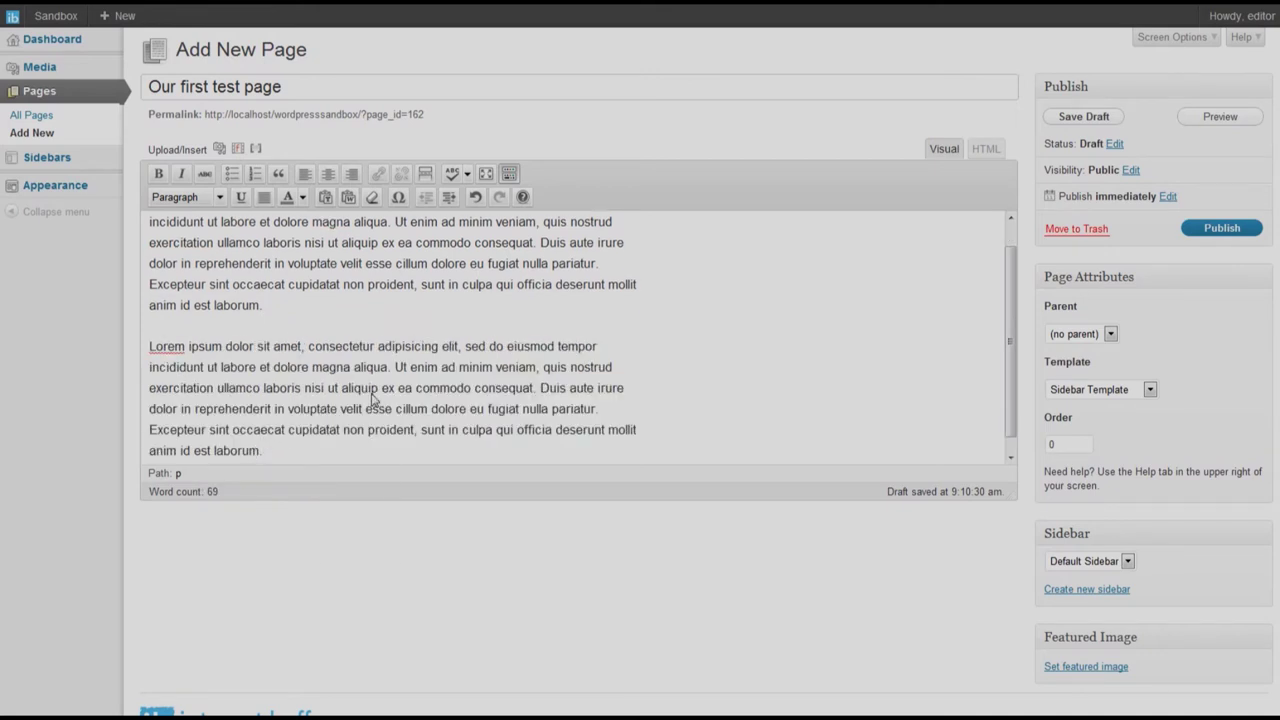
pyautogui.scroll(1, 372, 400)
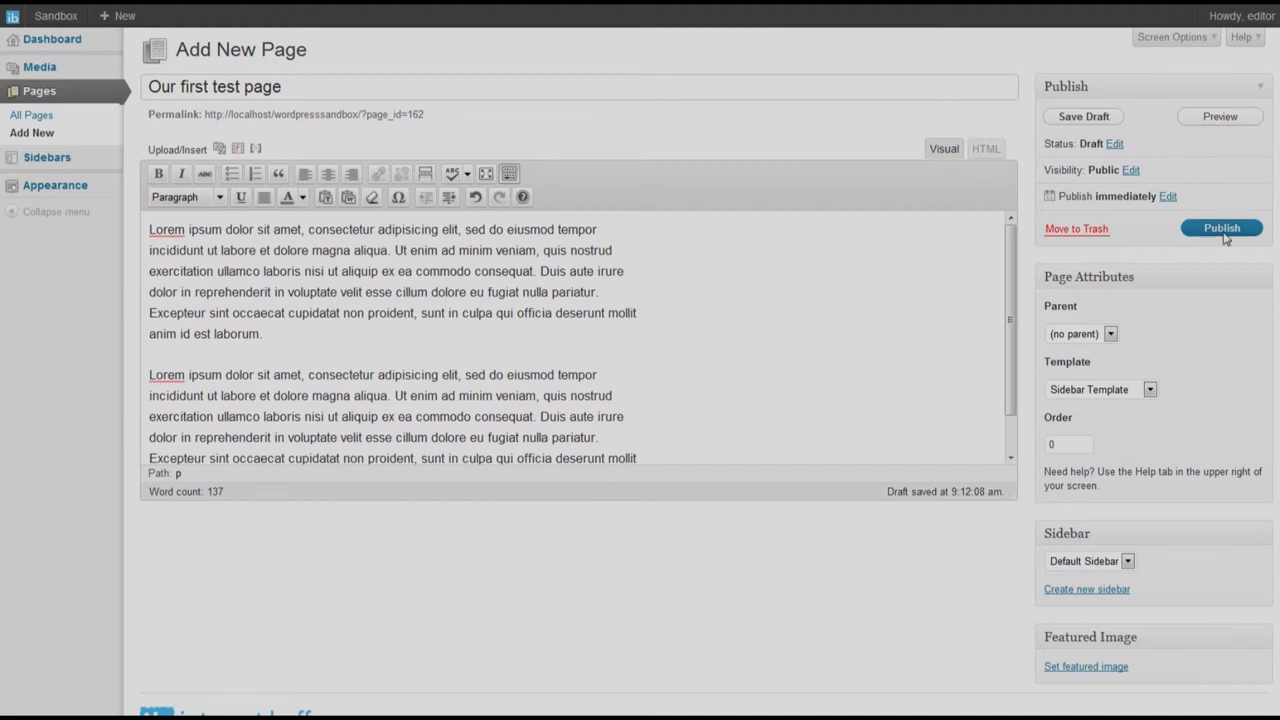
# Step: Preview the new page, examine its demonstration sidebar and main text, and close the preview
pyautogui.click(1220, 117)
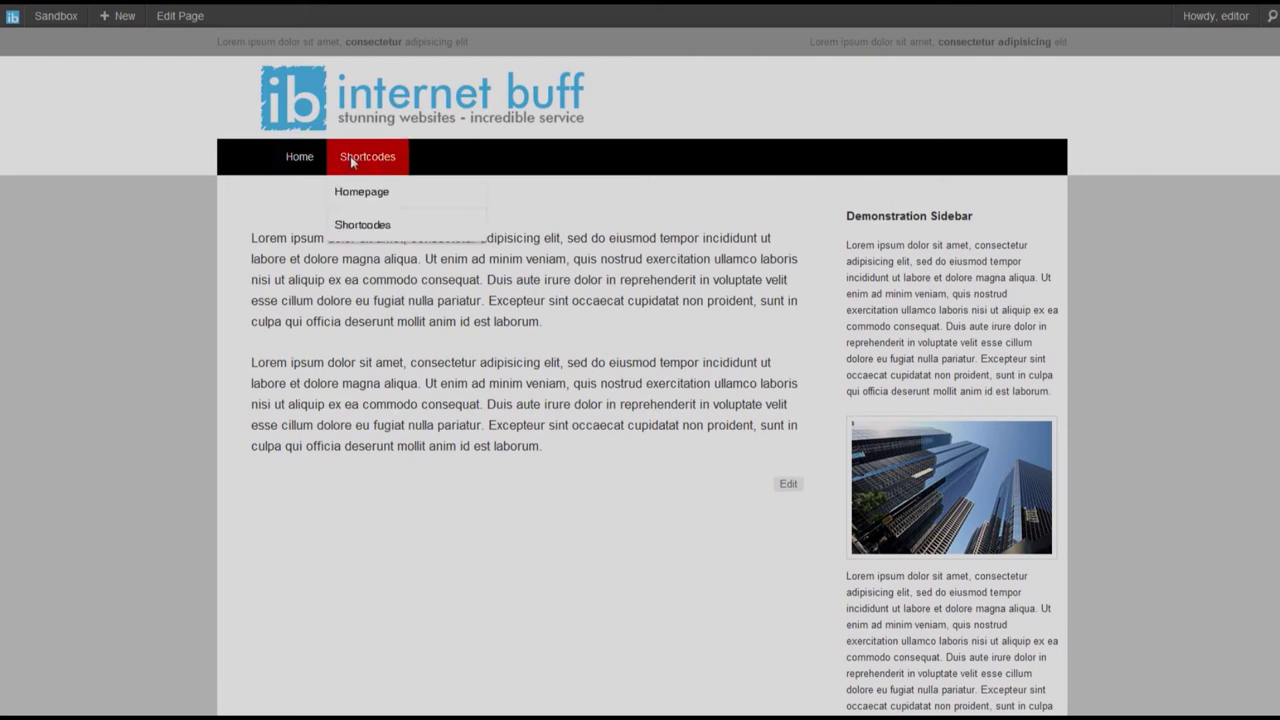
pyautogui.moveTo(846, 213); pyautogui.dragTo(976, 676)
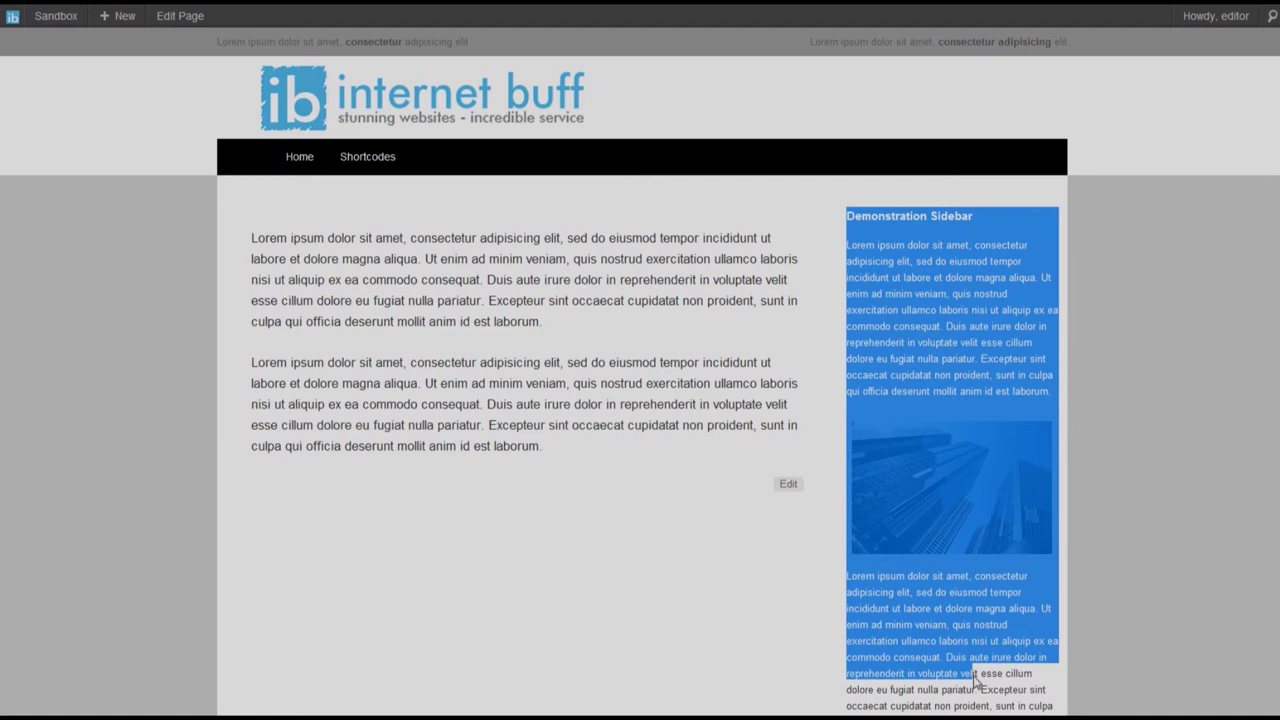
pyautogui.scroll(-3, 952, 527)
pyautogui.scroll(3, 952, 527)
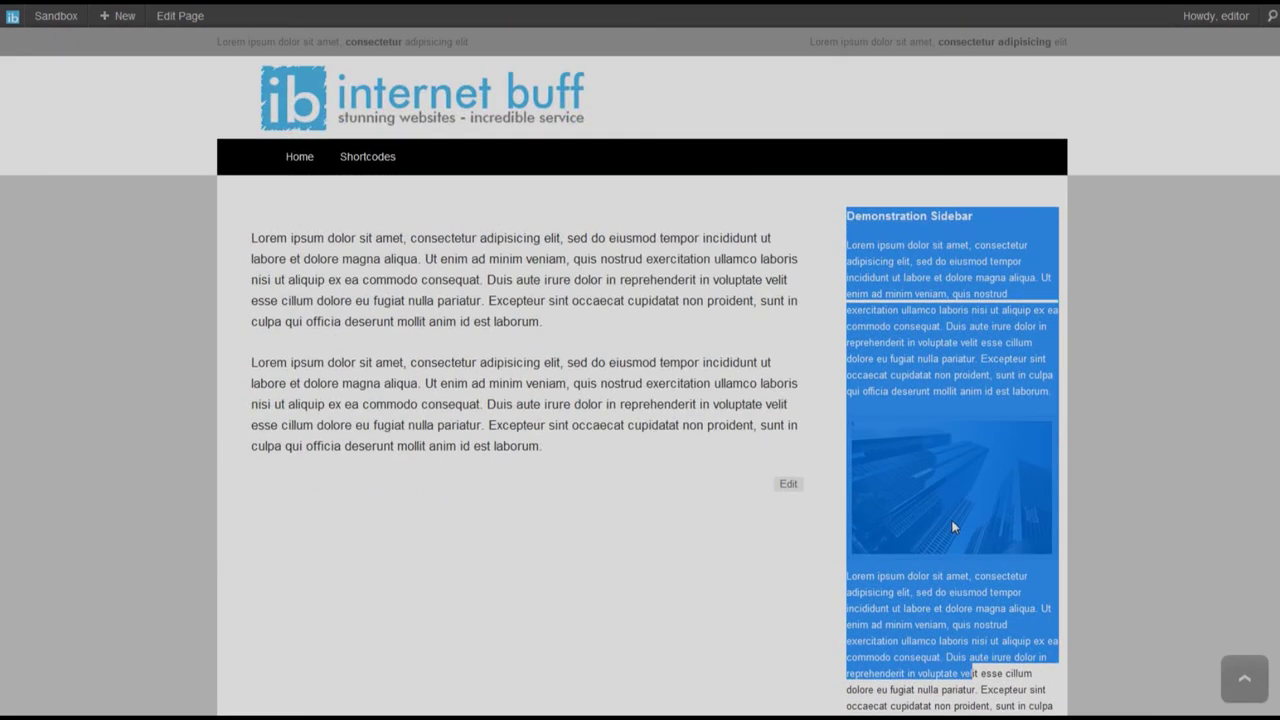
pyautogui.click(523, 318)
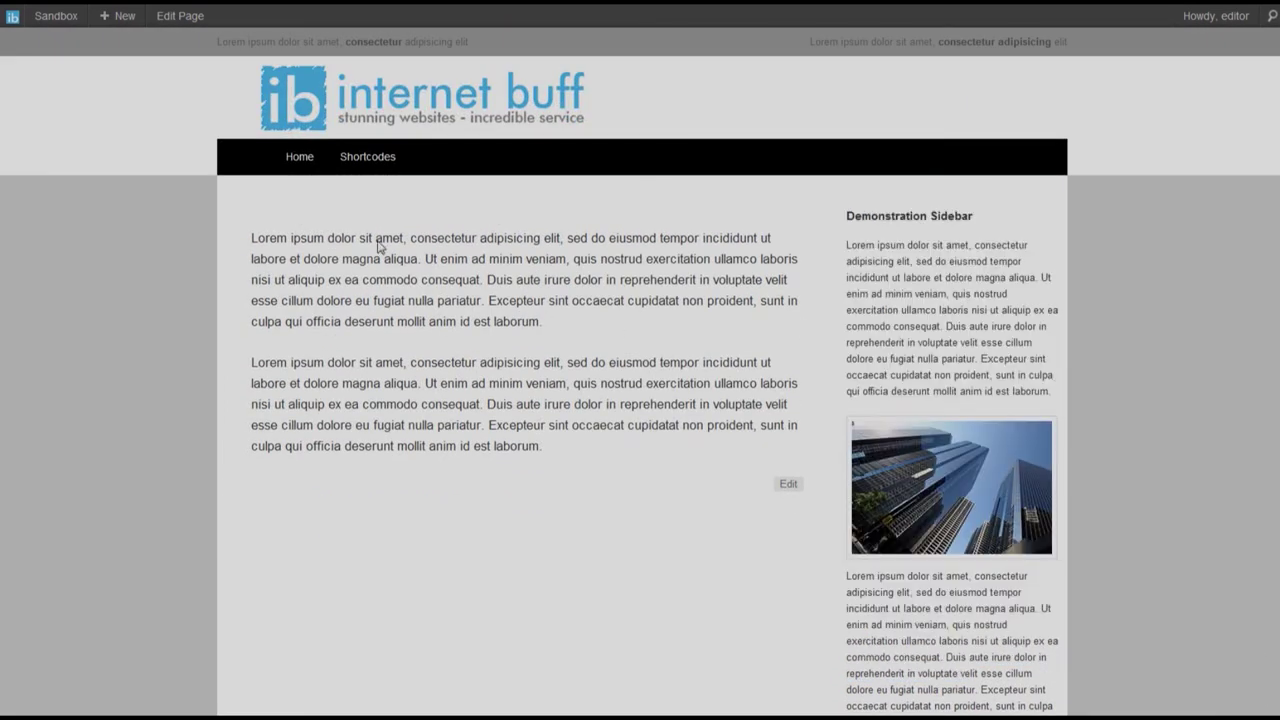
pyautogui.moveTo(252, 237); pyautogui.dragTo(620, 451)
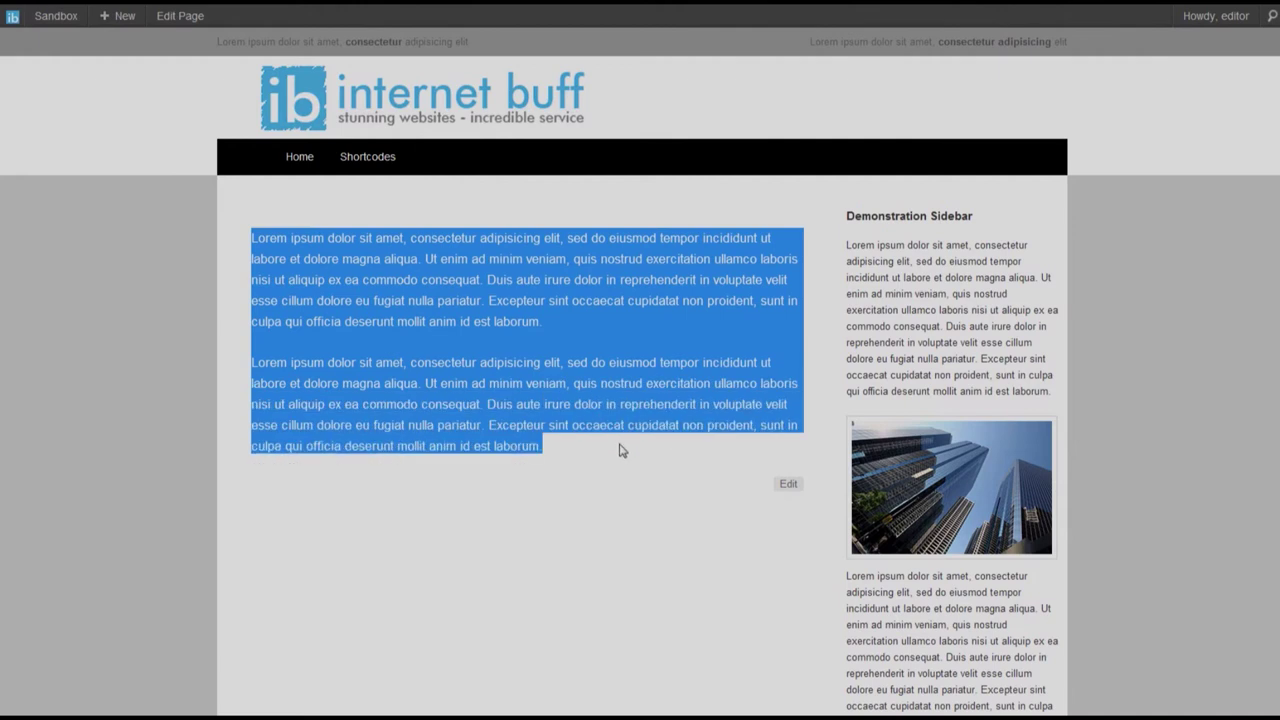
pyautogui.click(581, 326)
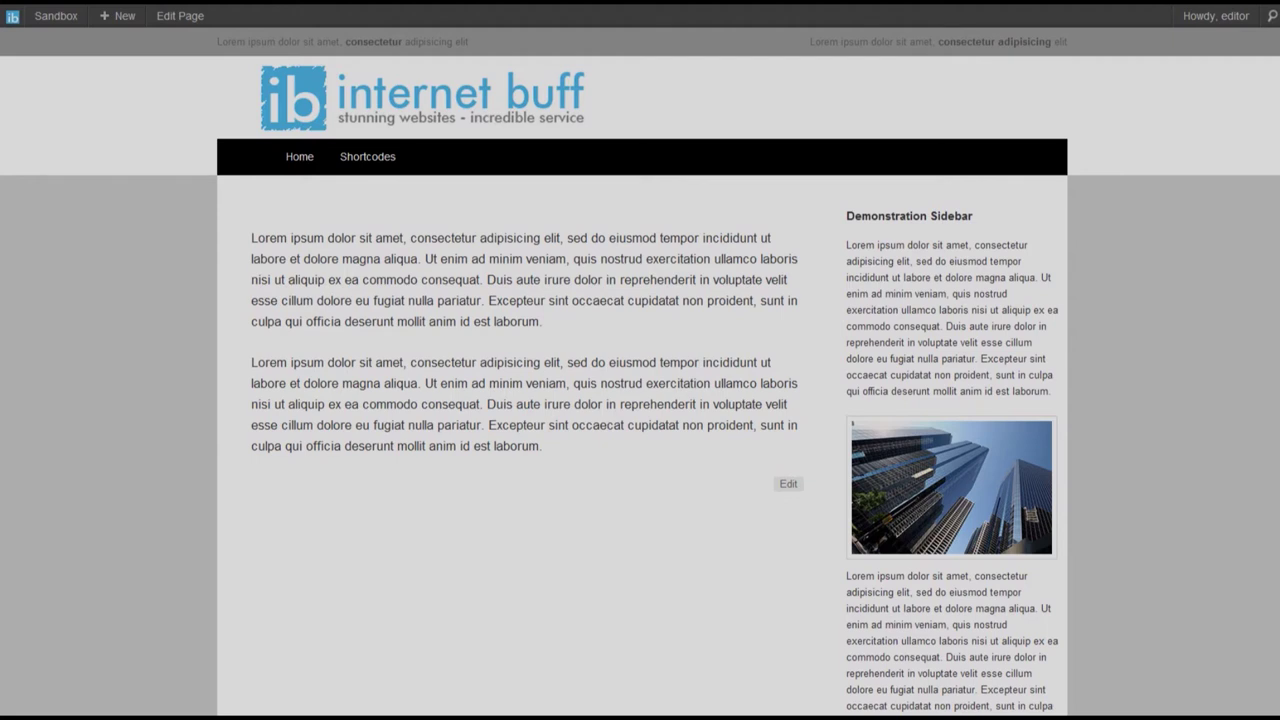
pyautogui.hotkey('ctrl', 'w')
# Step: Insert "Our first test page" as its own line above the first Lorem ipsum paragraph
pyautogui.click(152, 231)
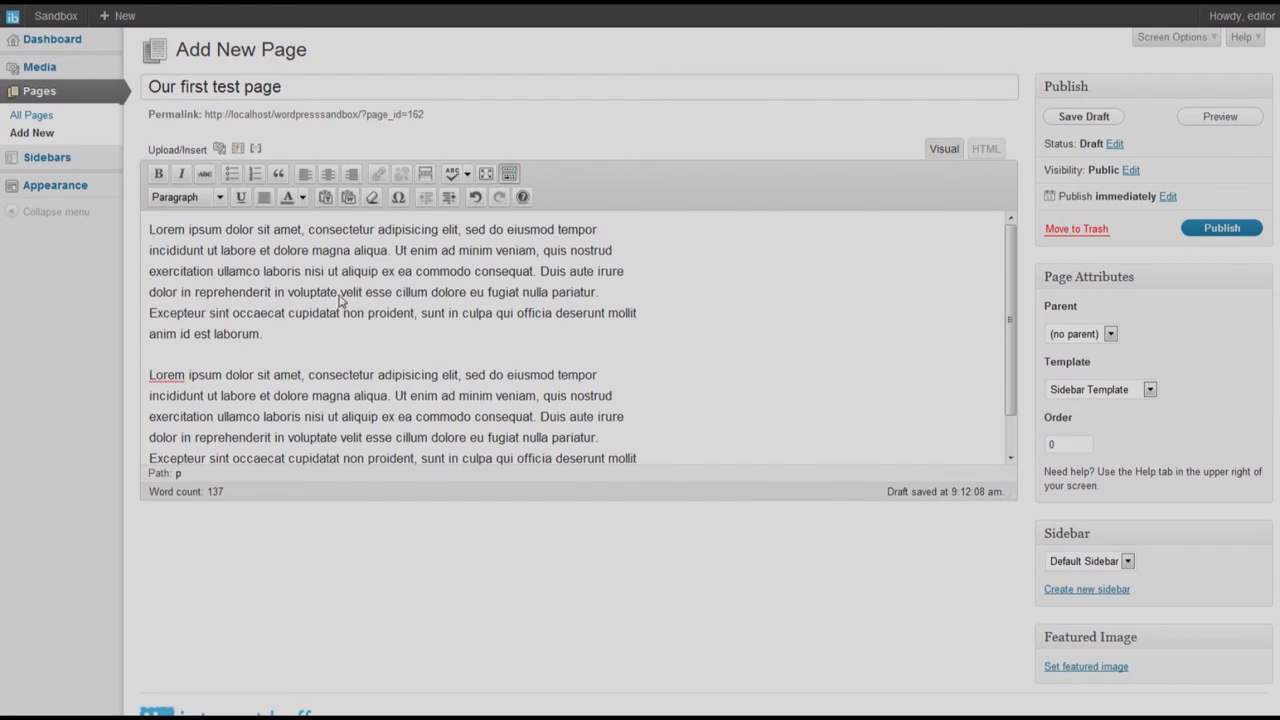
pyautogui.write('Our ')
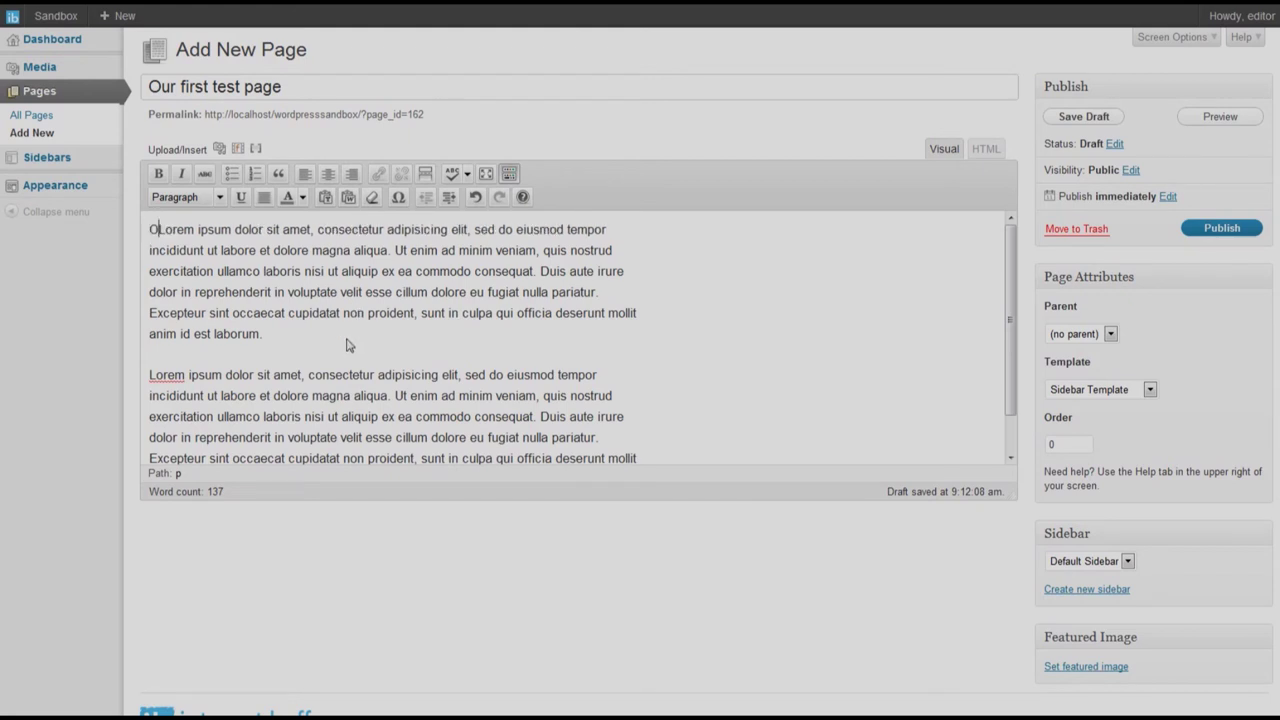
pyautogui.write('first test ')
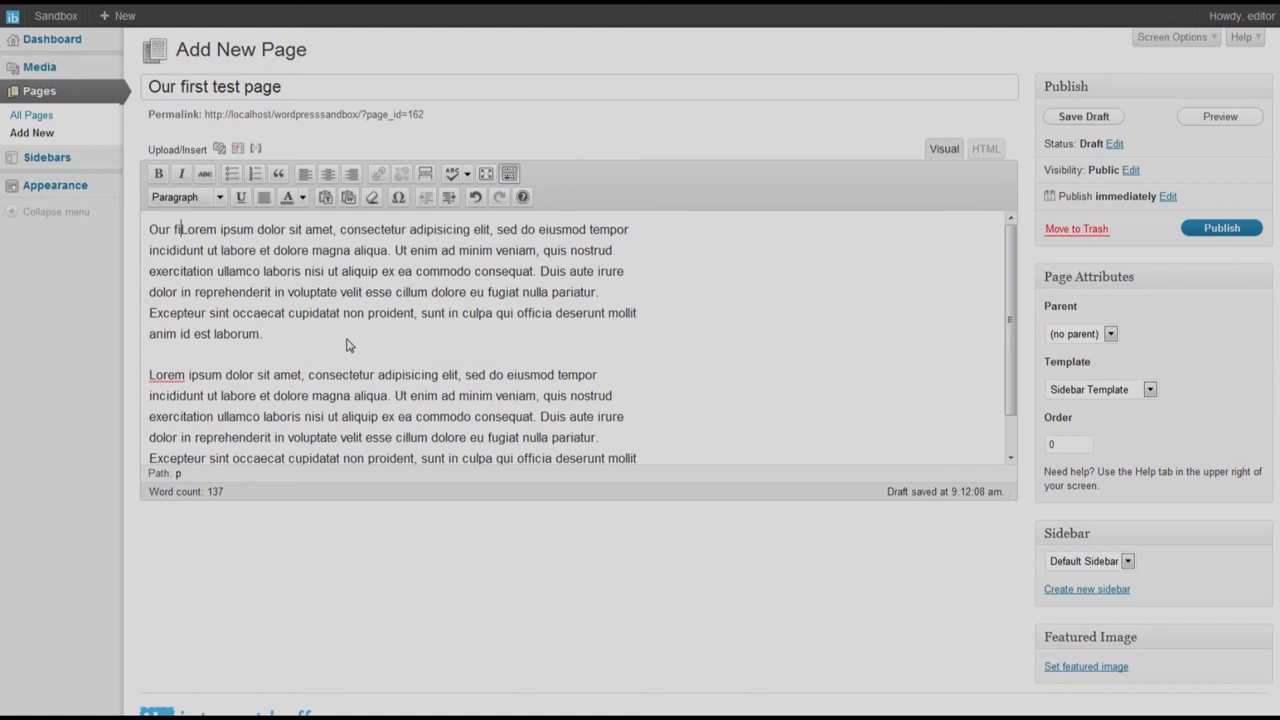
pyautogui.write('page')
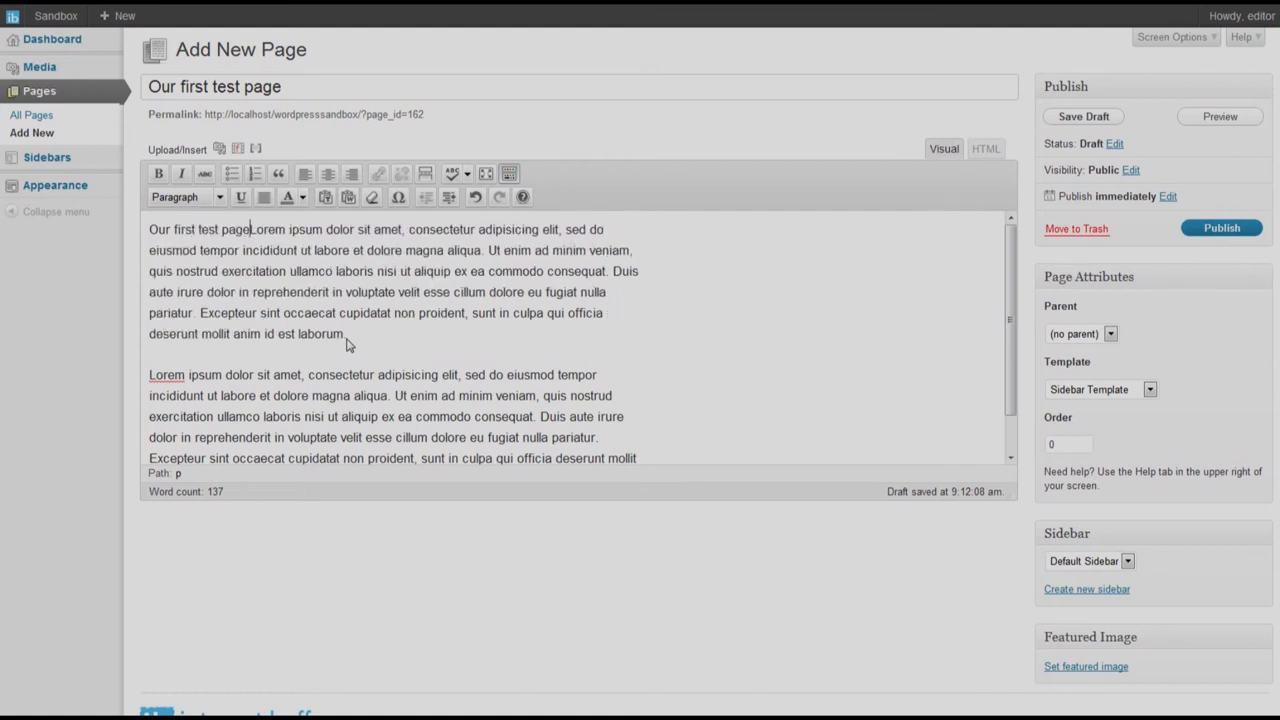
pyautogui.press('Return')
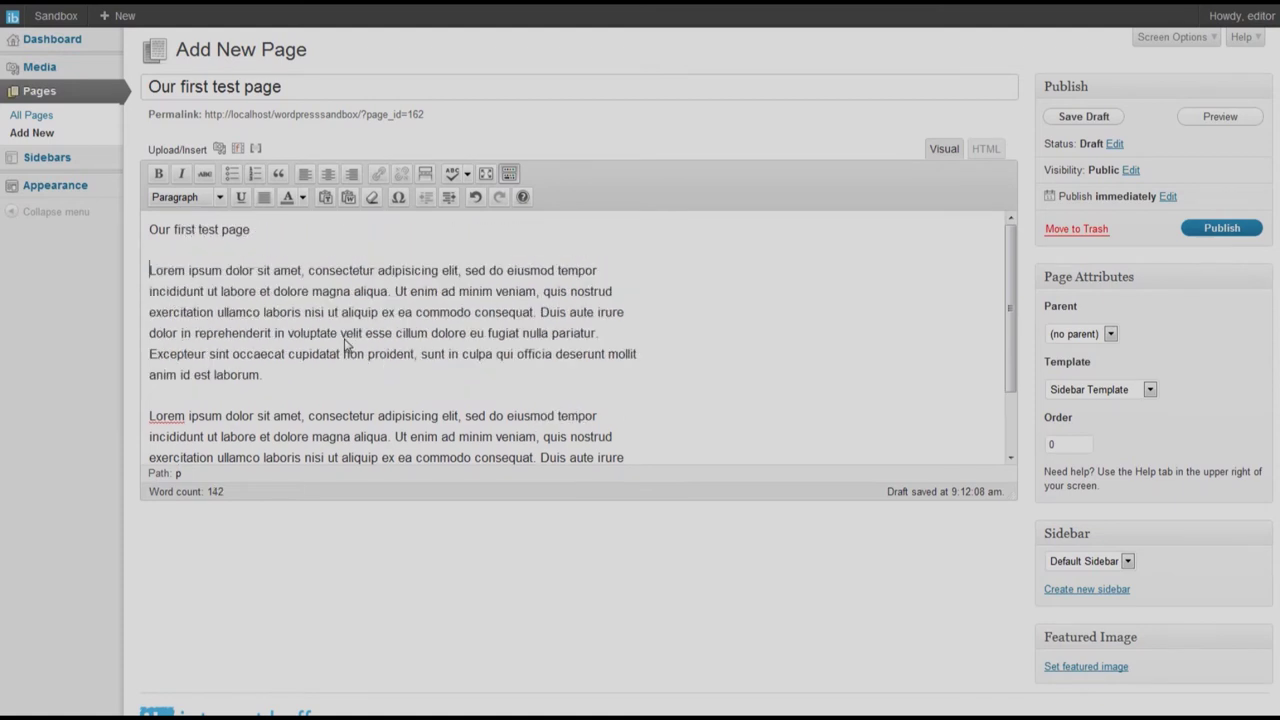
# Step: Format the "Our first test page" line above the first paragraph as Heading 1 and preview the page
pyautogui.moveTo(258, 231); pyautogui.dragTo(146, 236)
pyautogui.click(255, 235)
pyautogui.moveTo(255, 235); pyautogui.dragTo(152, 234)
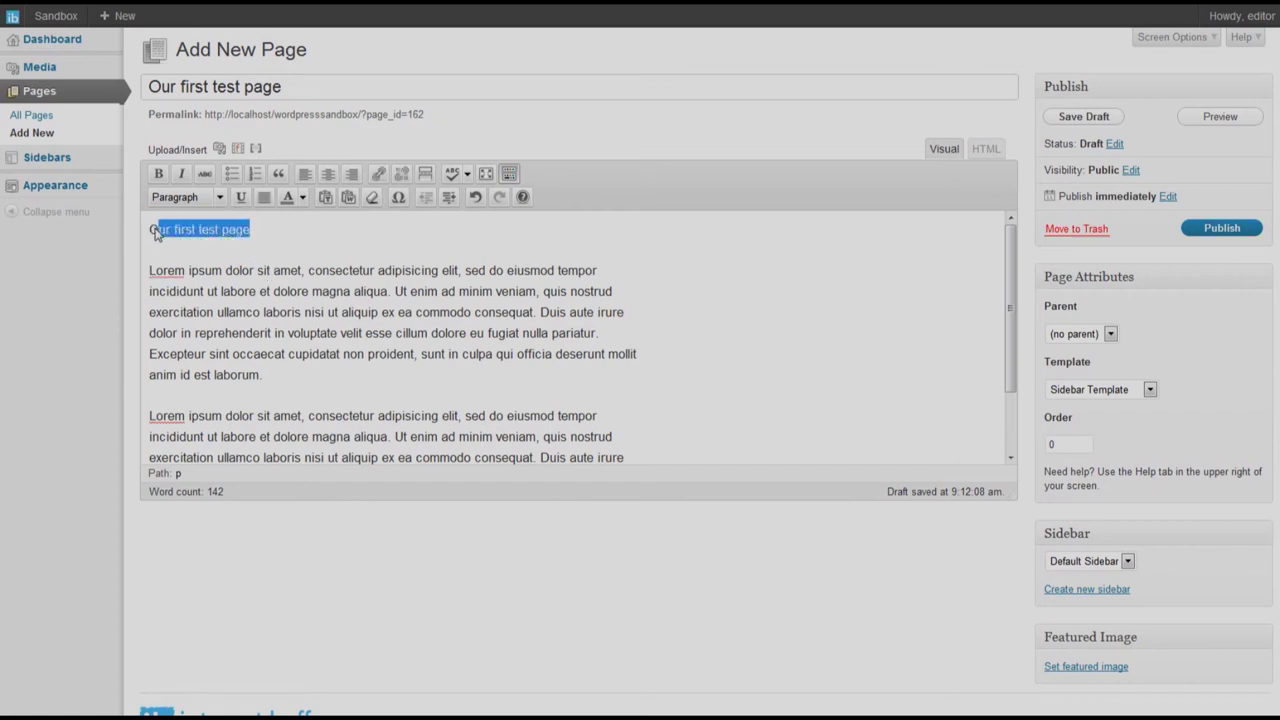
pyautogui.click(257, 235)
pyautogui.moveTo(262, 234); pyautogui.dragTo(149, 233)
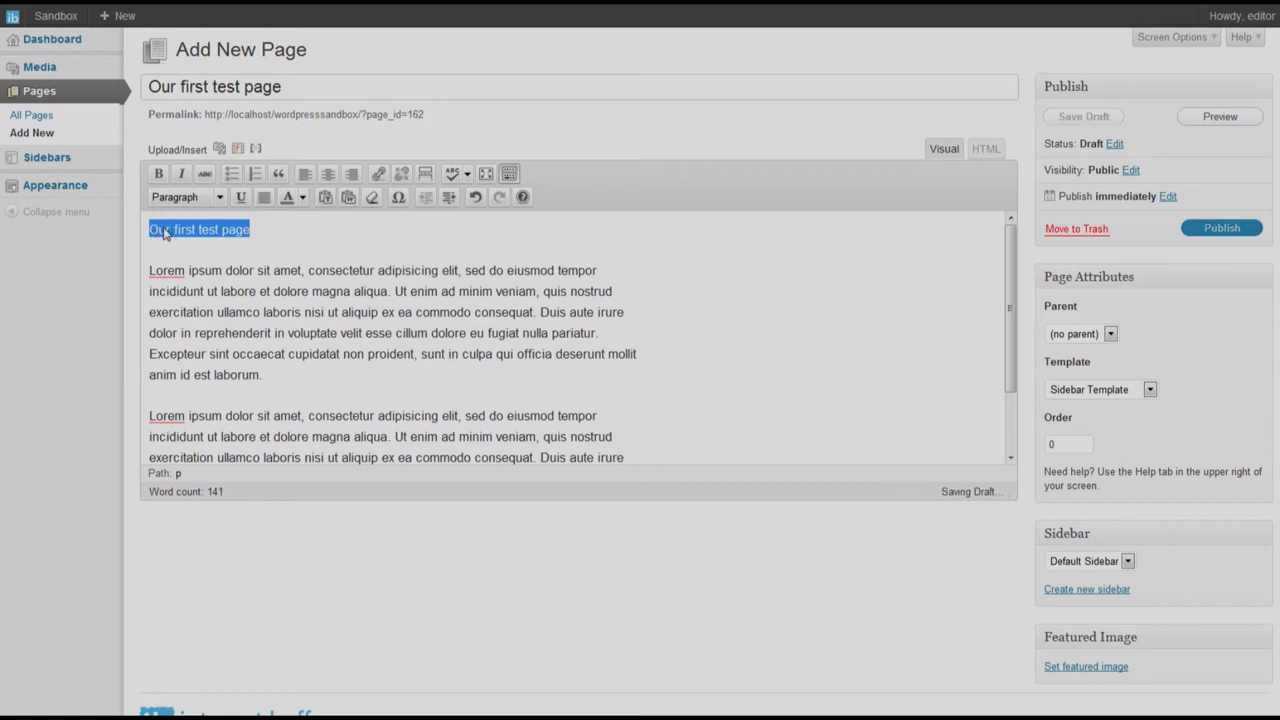
pyautogui.click(165, 232)
pyautogui.moveTo(151, 230); pyautogui.dragTo(253, 235)
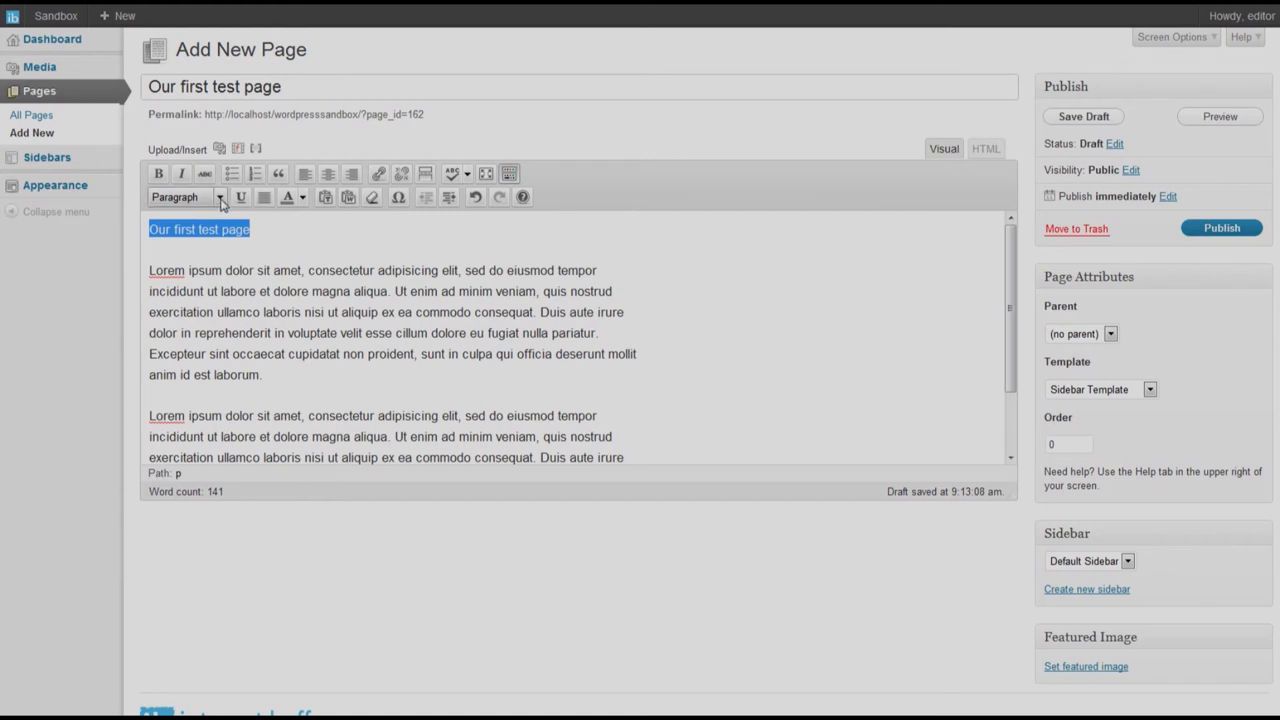
pyautogui.click(220, 198)
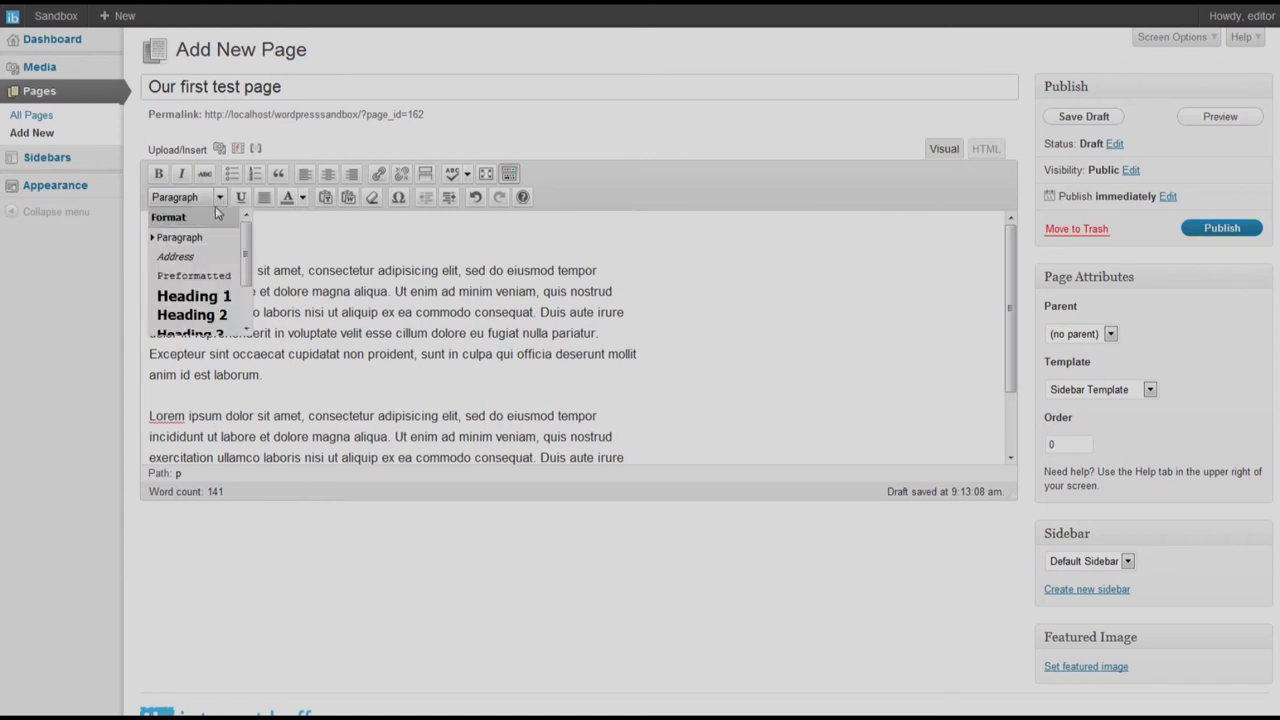
pyautogui.click(181, 297)
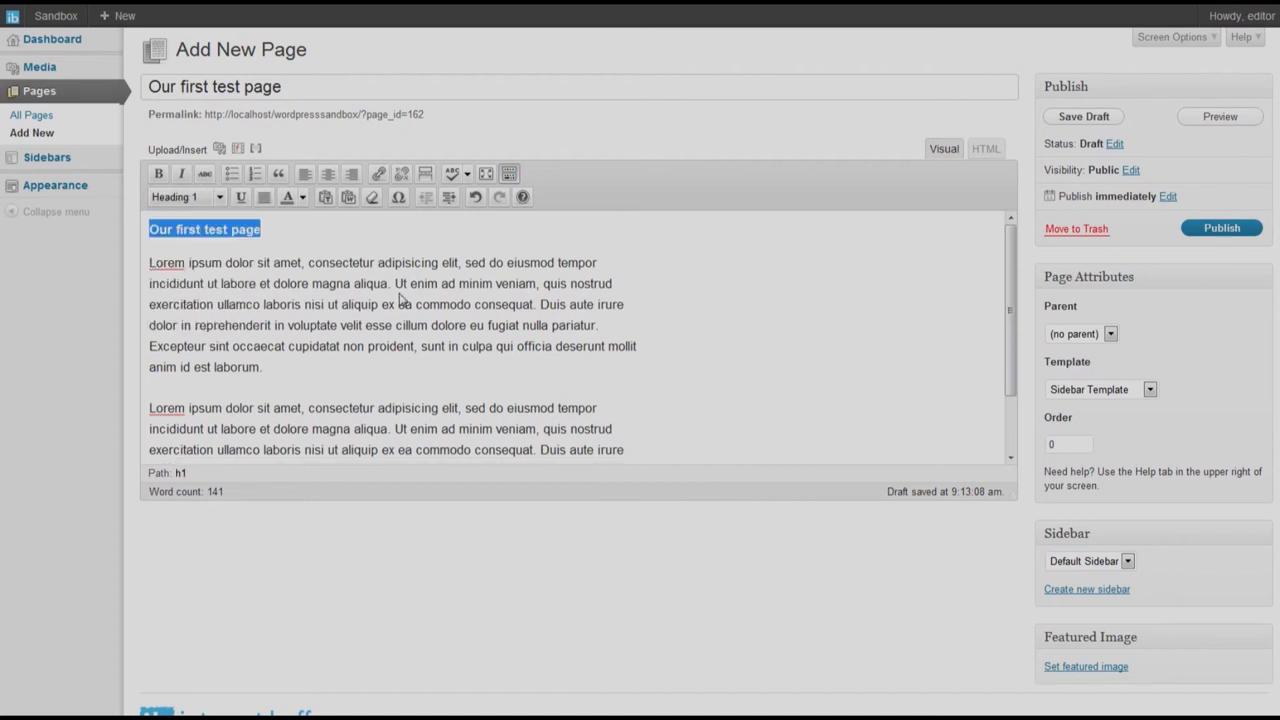
pyautogui.click(640, 322)
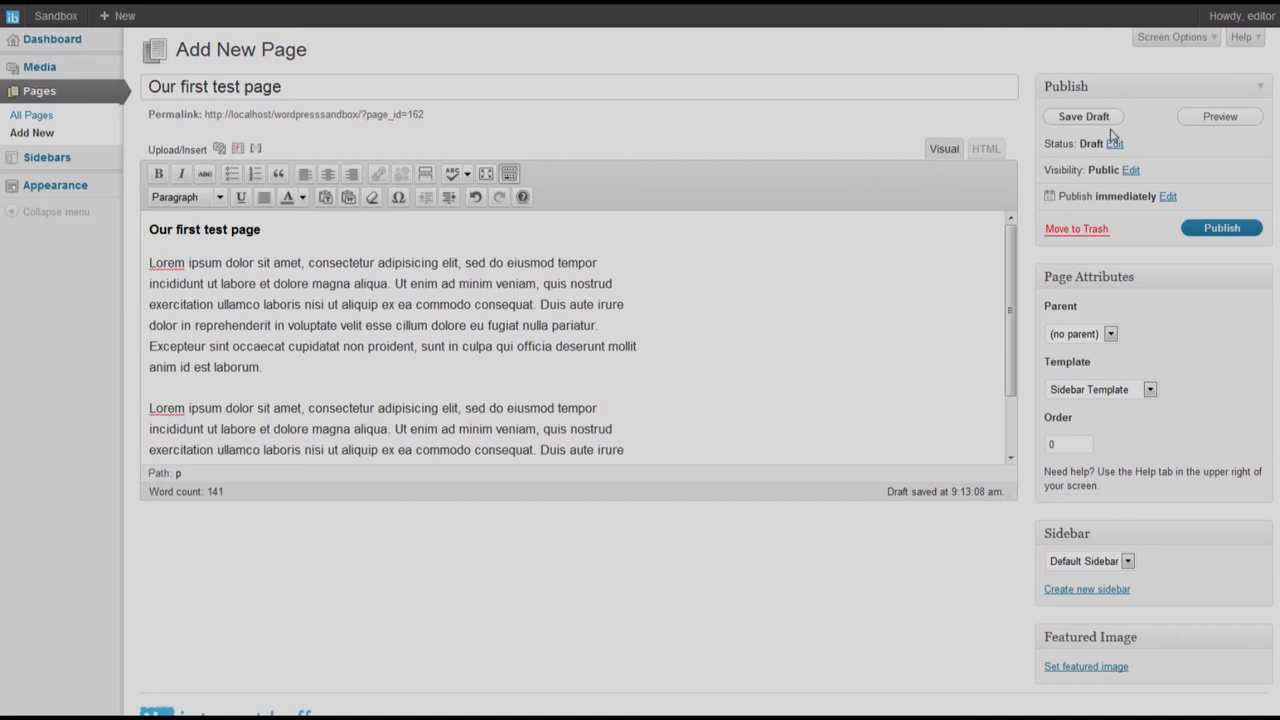
pyautogui.click(1214, 118)
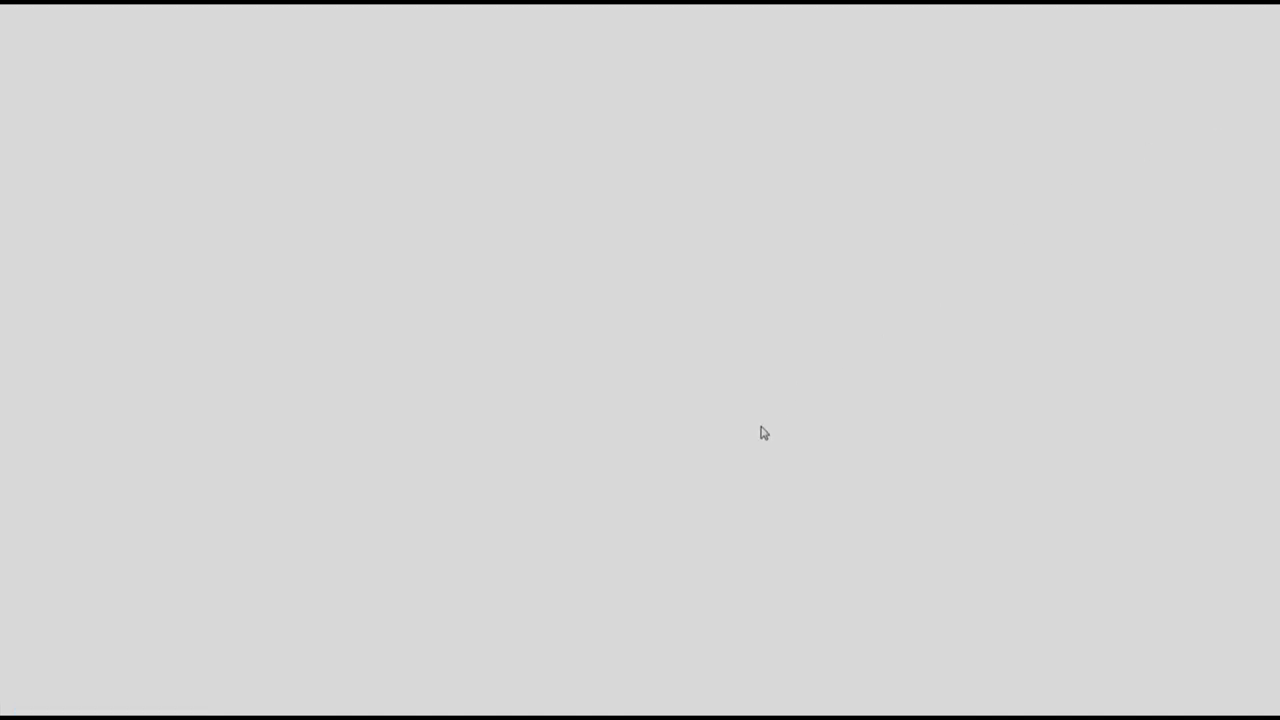
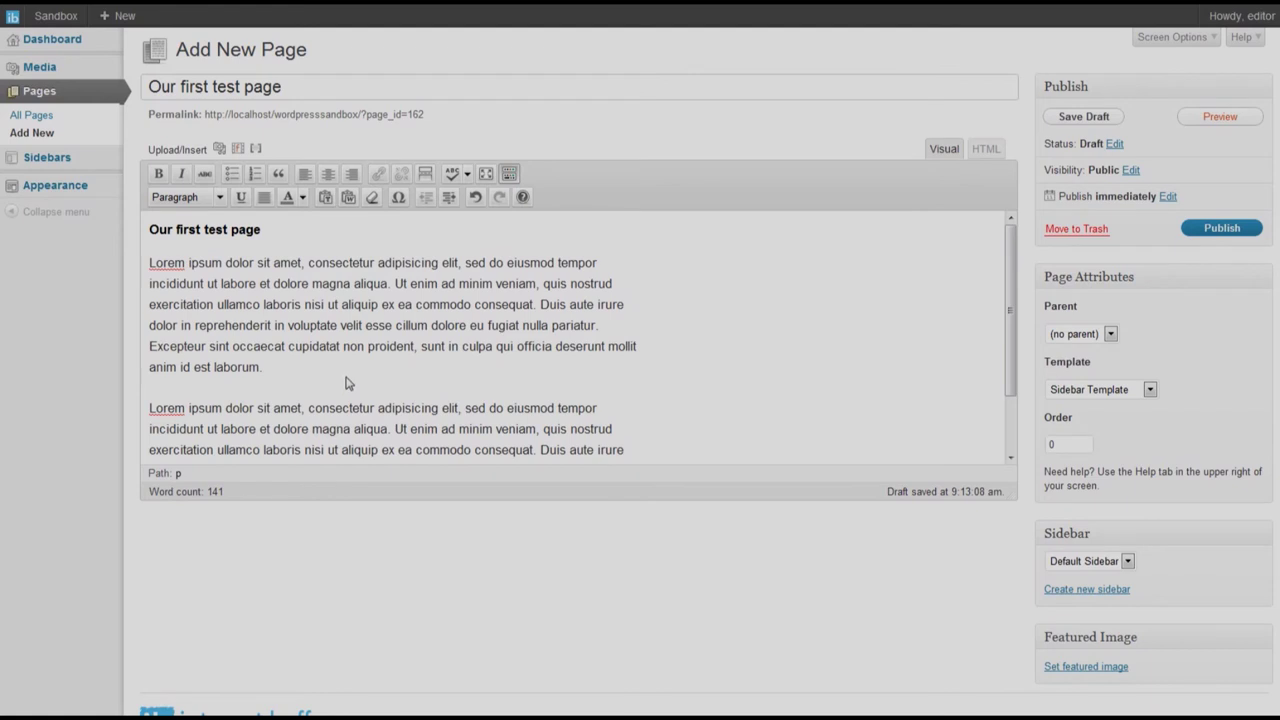
# Step: Place the insertion point before the first Lorem ipsum paragraph and show the media library details of "Skyscrapers image"
pyautogui.moveTo(35, 68)
pyautogui.click(151, 265)
pyautogui.click(219, 148)
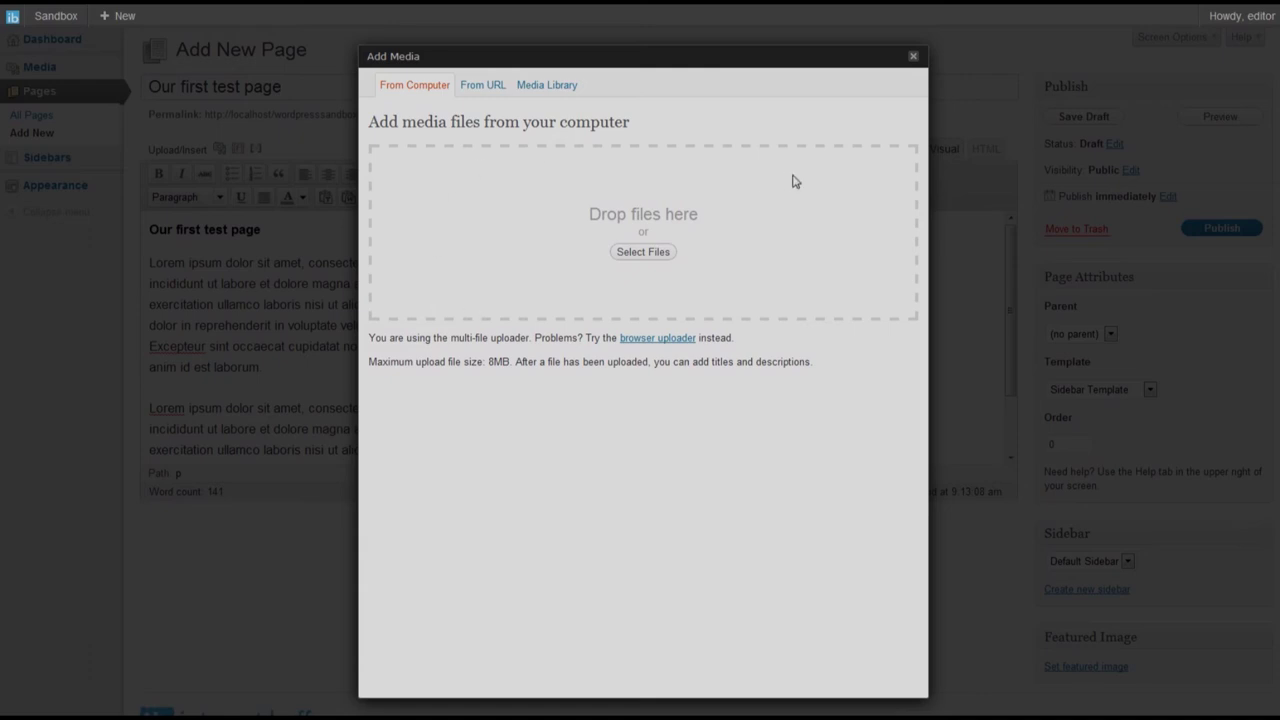
pyautogui.click(547, 86)
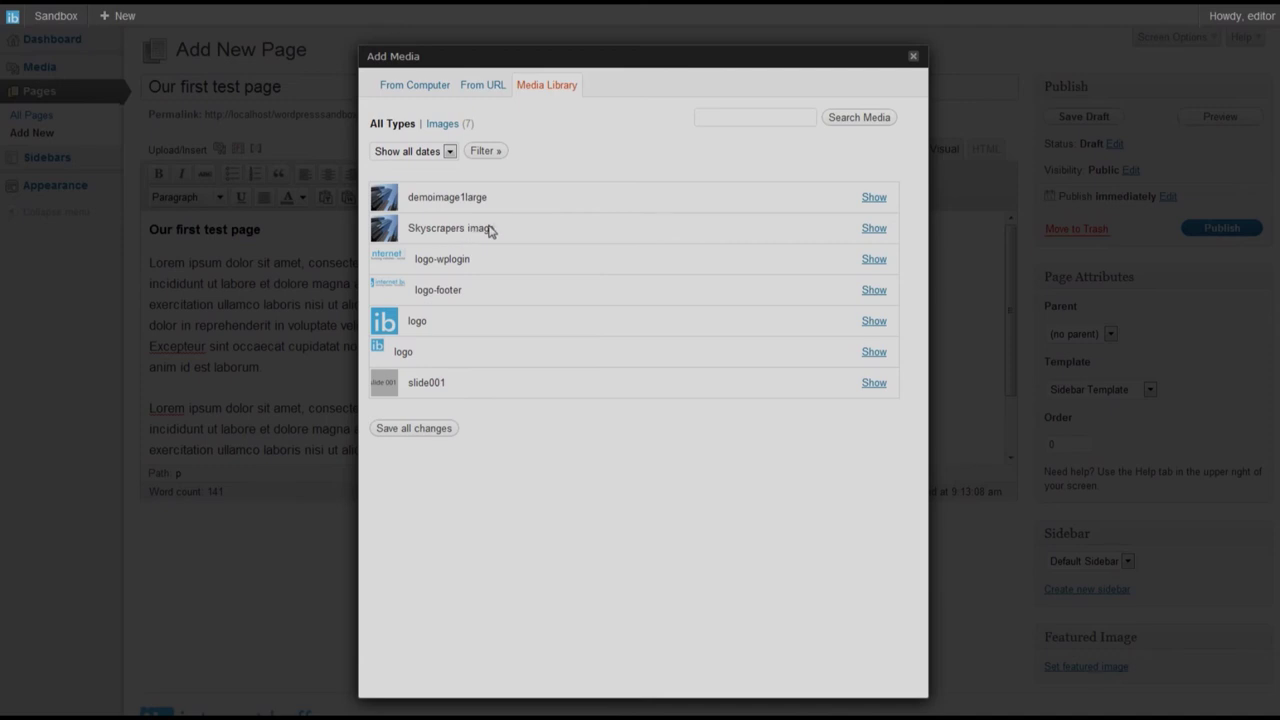
pyautogui.click(874, 229)
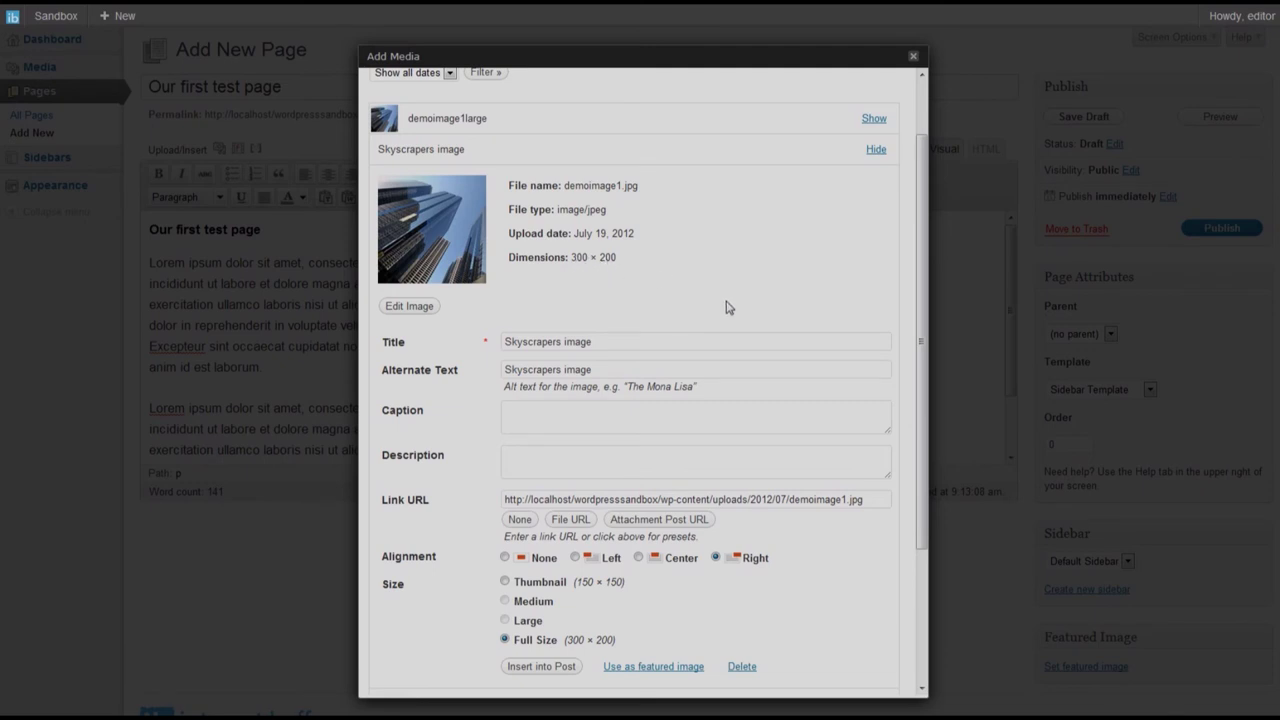
pyautogui.scroll(-1, 726, 306)
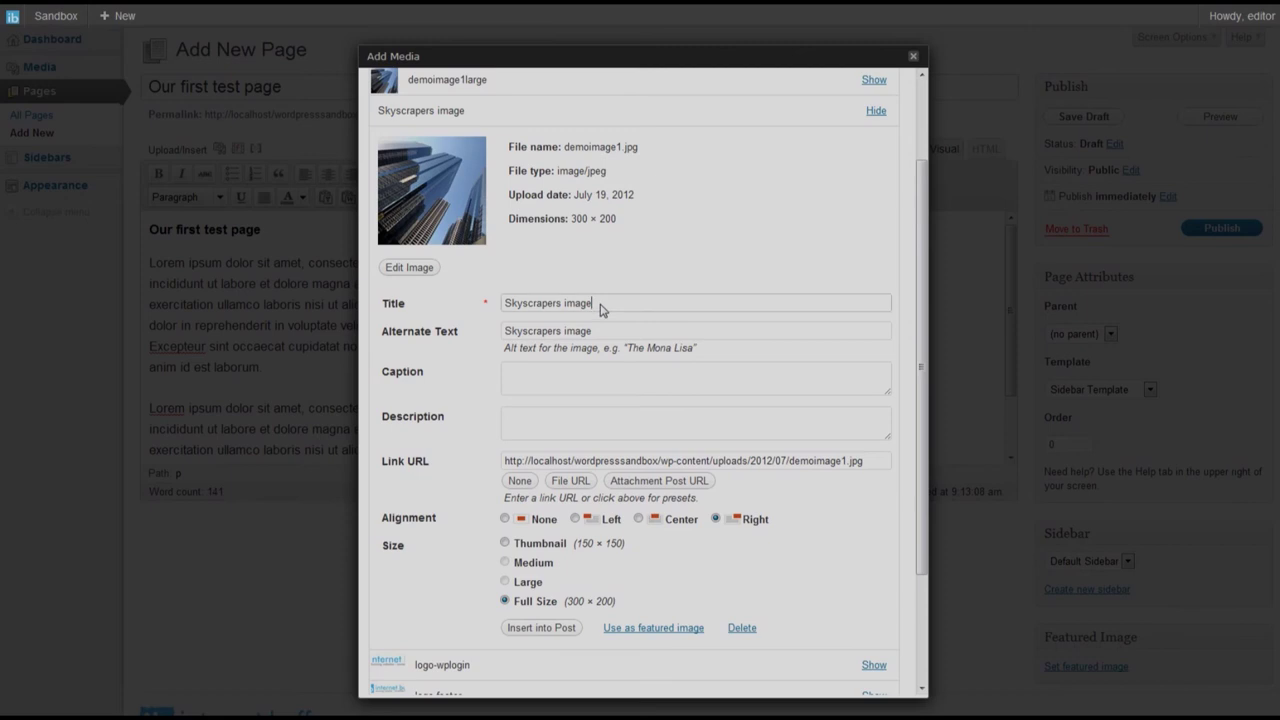
# Step: Shorten both the title and the alternate text of the library image to "Skyscrapers"
pyautogui.moveTo(603, 307); pyautogui.dragTo(488, 312)
pyautogui.moveTo(612, 334); pyautogui.dragTo(498, 334)
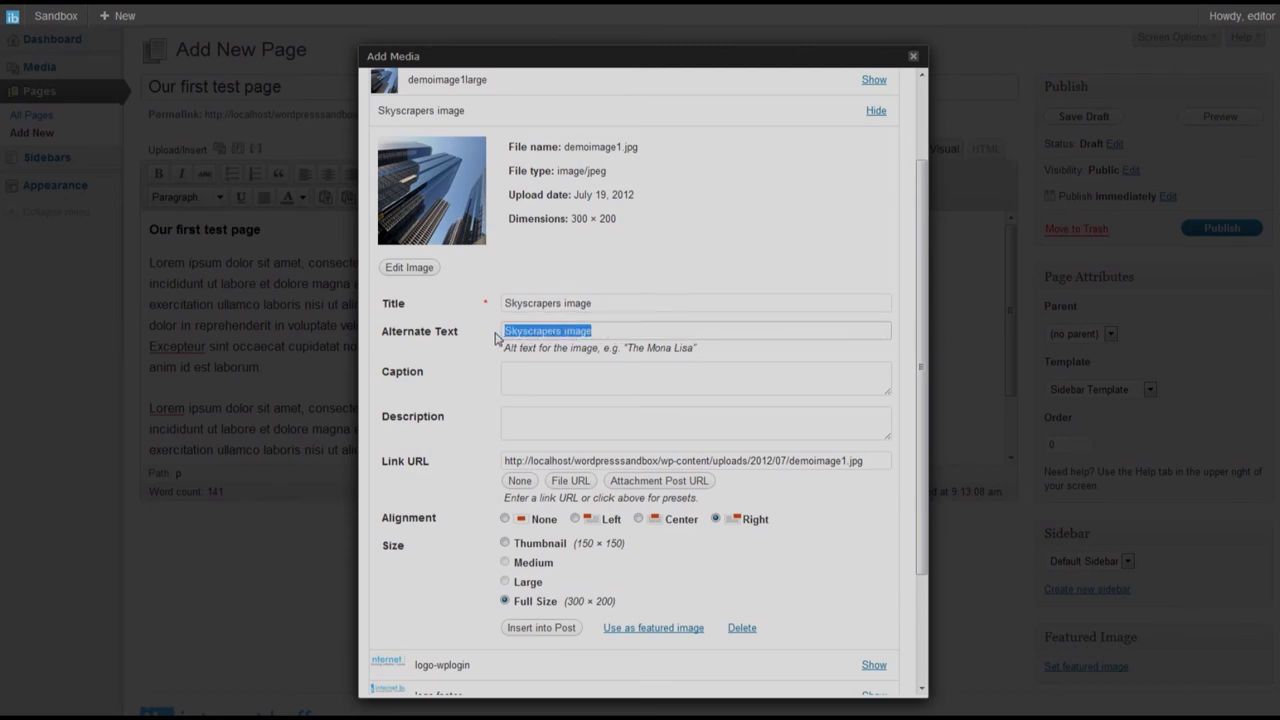
pyautogui.click(640, 283)
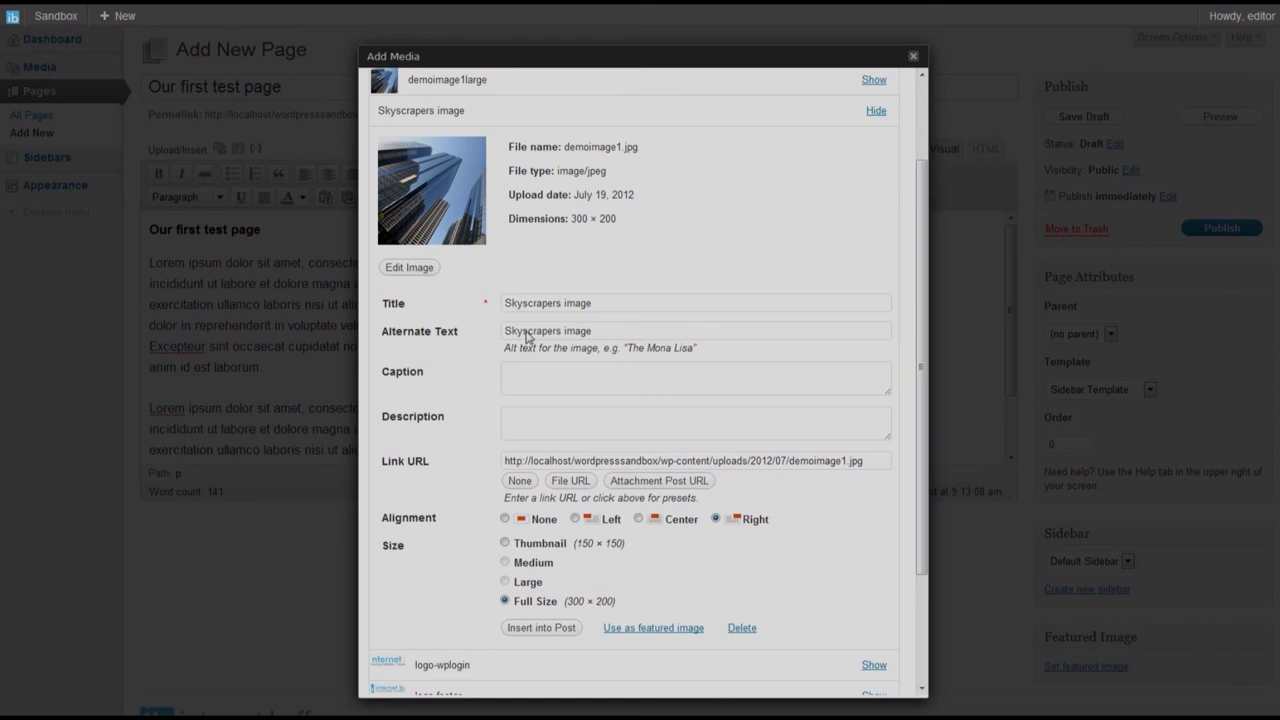
pyautogui.doubleClick(578, 331)
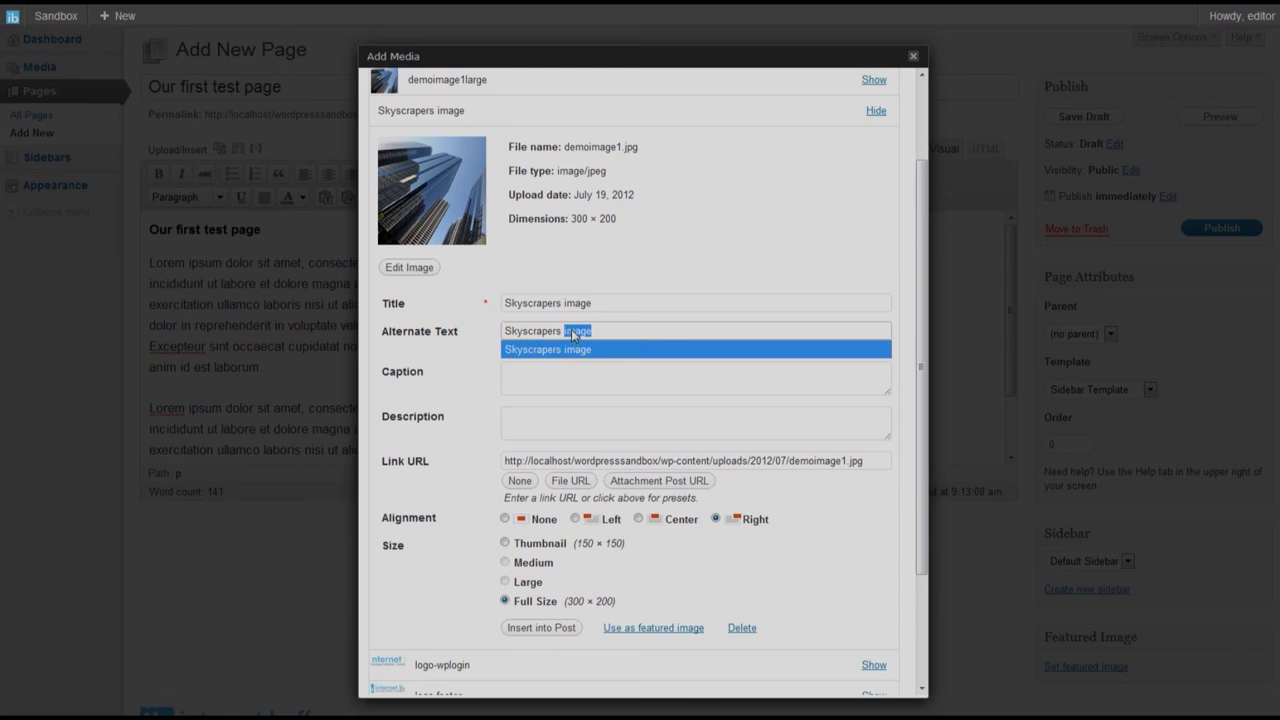
pyautogui.press('BackSpace')
pyautogui.doubleClick(580, 305)
pyautogui.press('BackSpace')
pyautogui.click(465, 366)
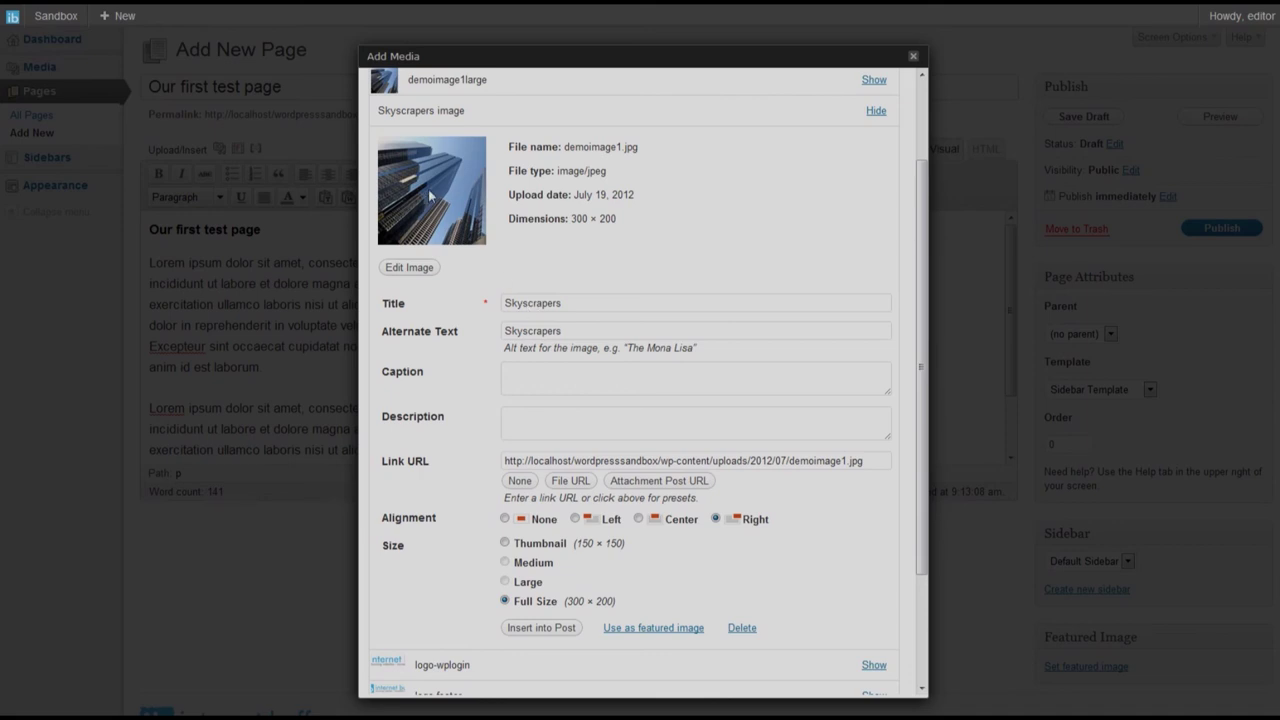
pyautogui.doubleClick(543, 302)
pyautogui.click(488, 350)
pyautogui.doubleClick(520, 330)
pyautogui.click(485, 350)
# Step: Remove the image's link URL, set its alignment to Left, and insert it into the page at full size
pyautogui.click(519, 481)
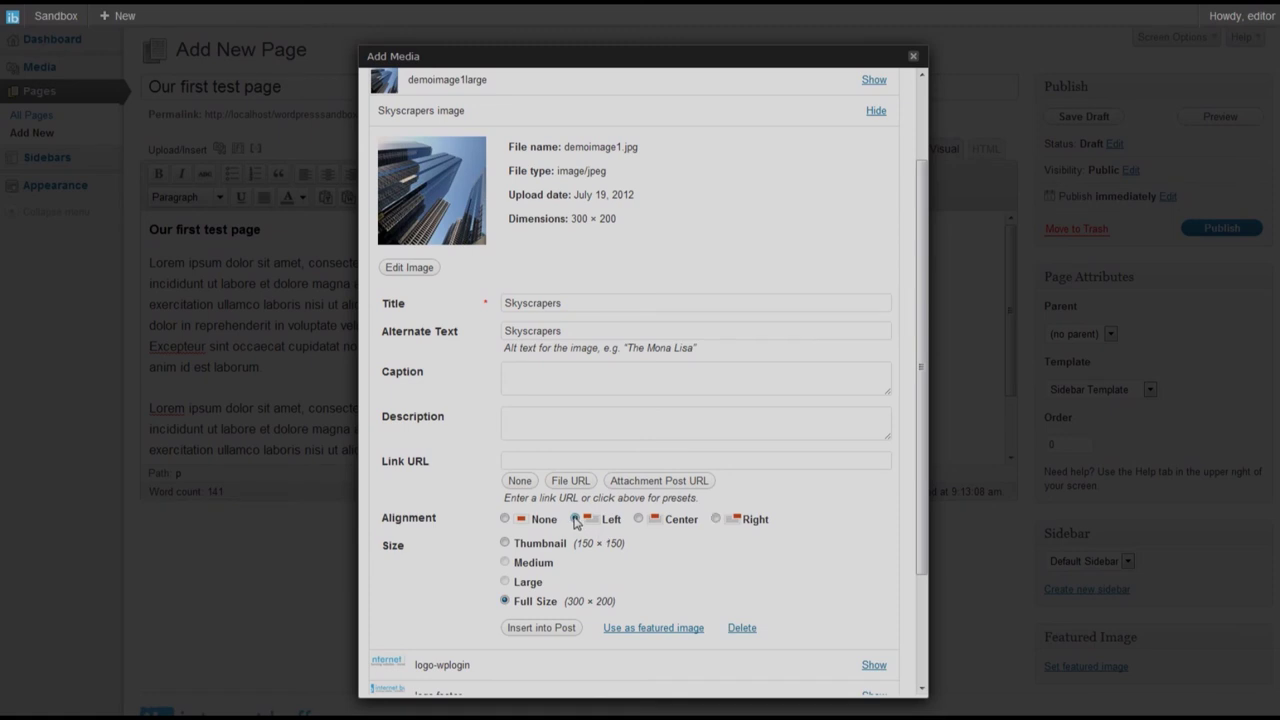
pyautogui.click(576, 520)
pyautogui.click(538, 628)
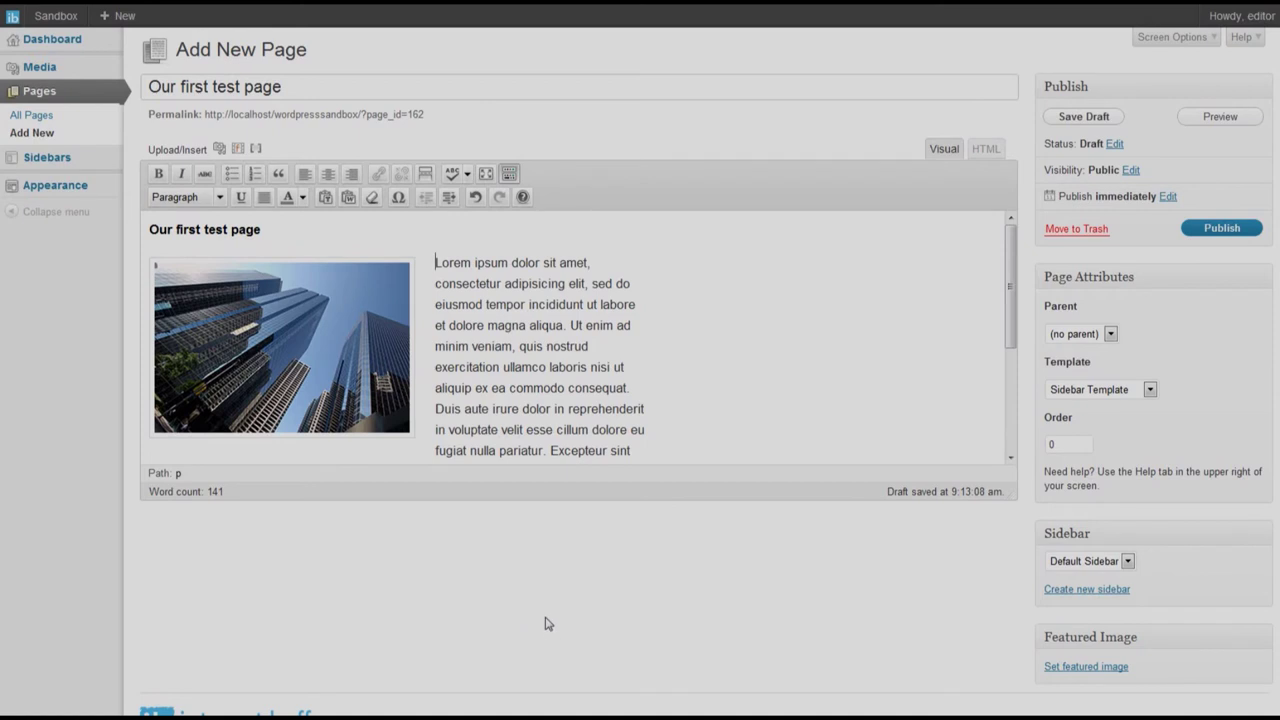
pyautogui.scroll(-4, 588, 372)
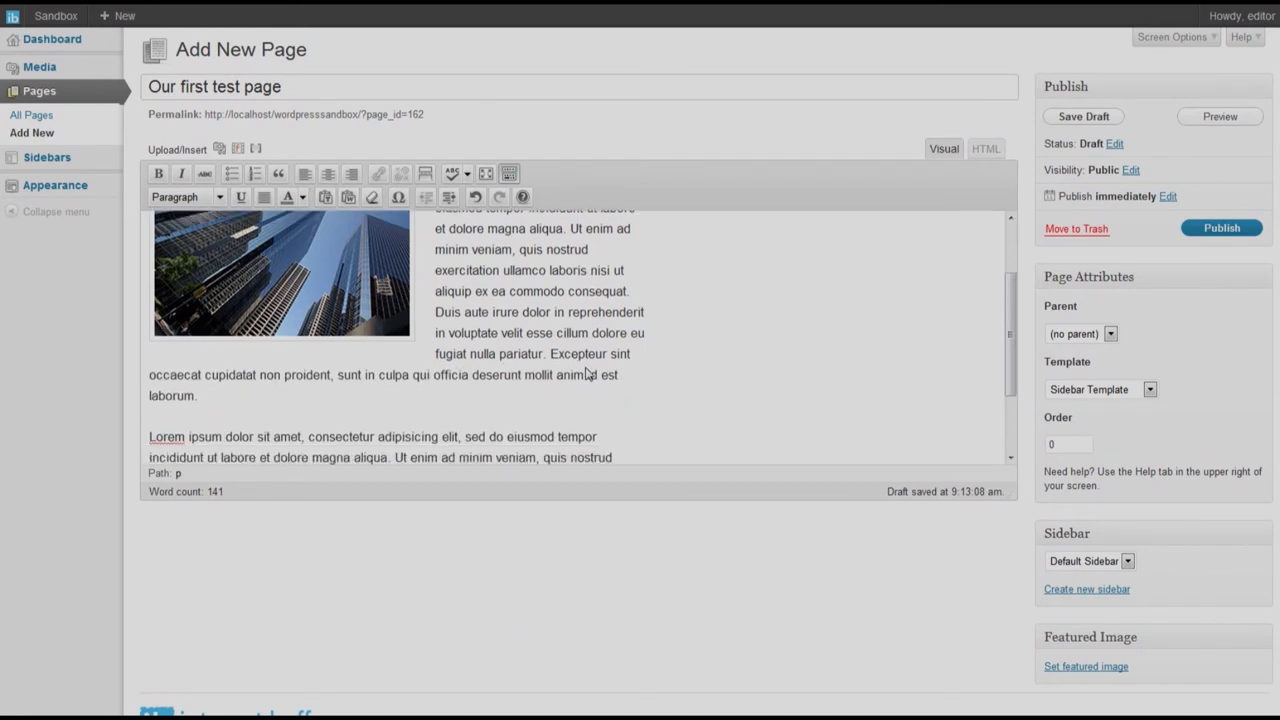
pyautogui.scroll(4, 588, 372)
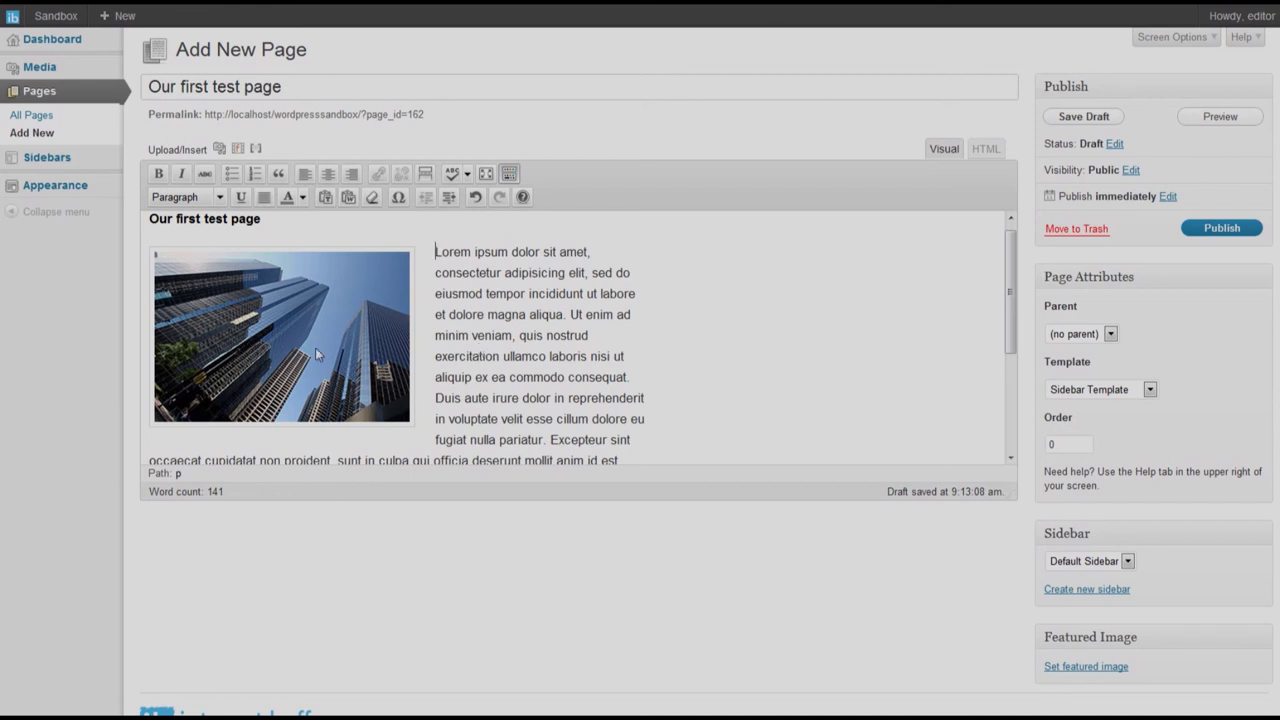
# Step: Preview the page and examine how the text wraps around the left-aligned skyscraper image
pyautogui.click(1220, 117)
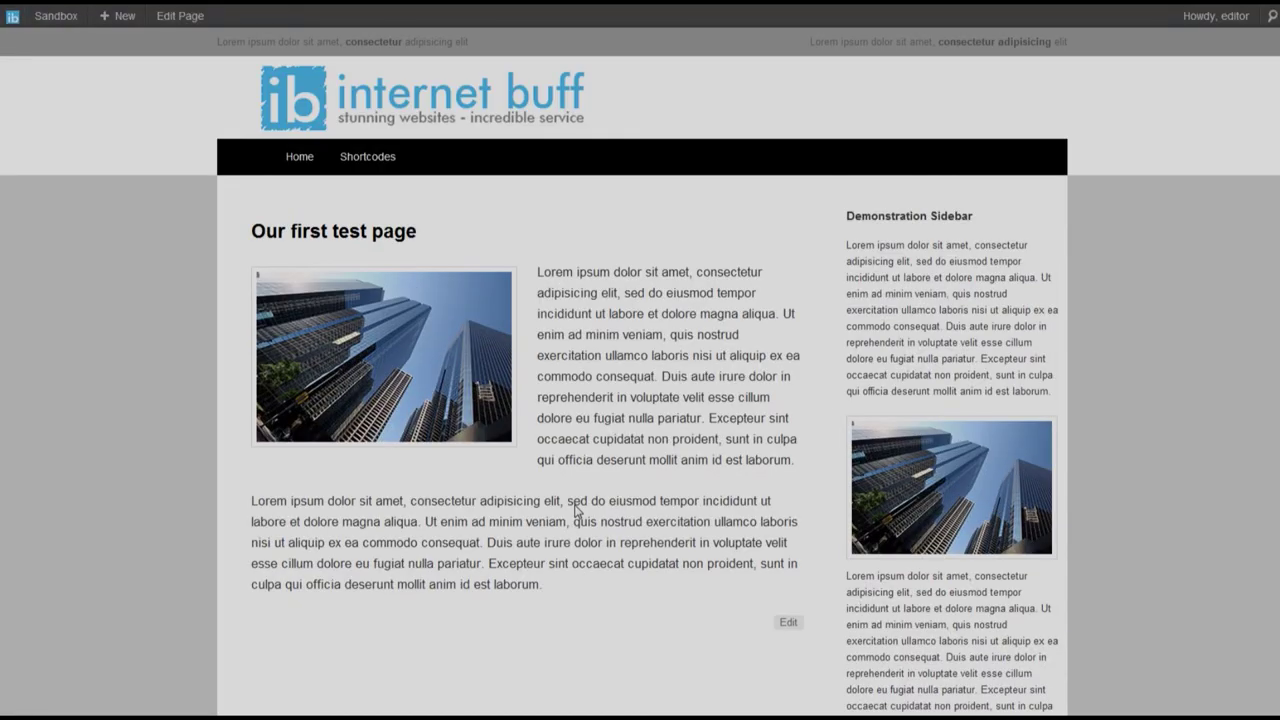
pyautogui.scroll(-1, 600, 506)
pyautogui.scroll(1, 600, 506)
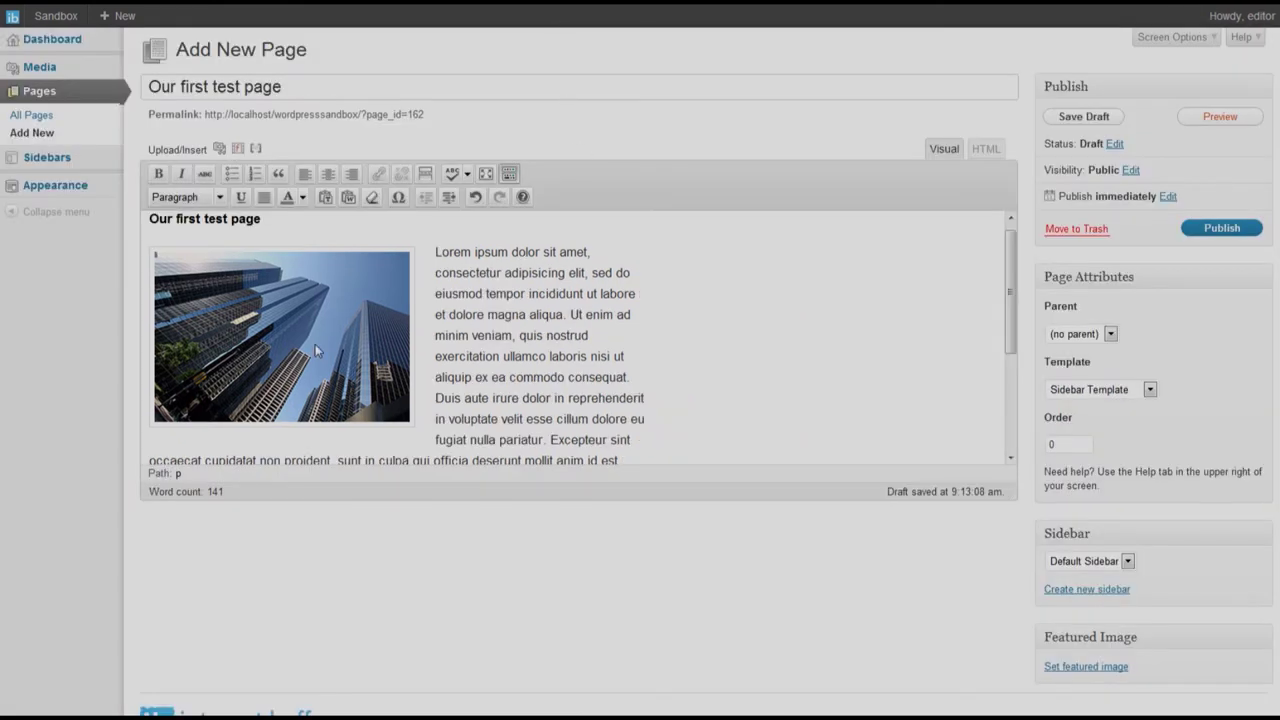
# Step: Scale the skyscraper image in the page body to 80% and apply the change
pyautogui.click(313, 350)
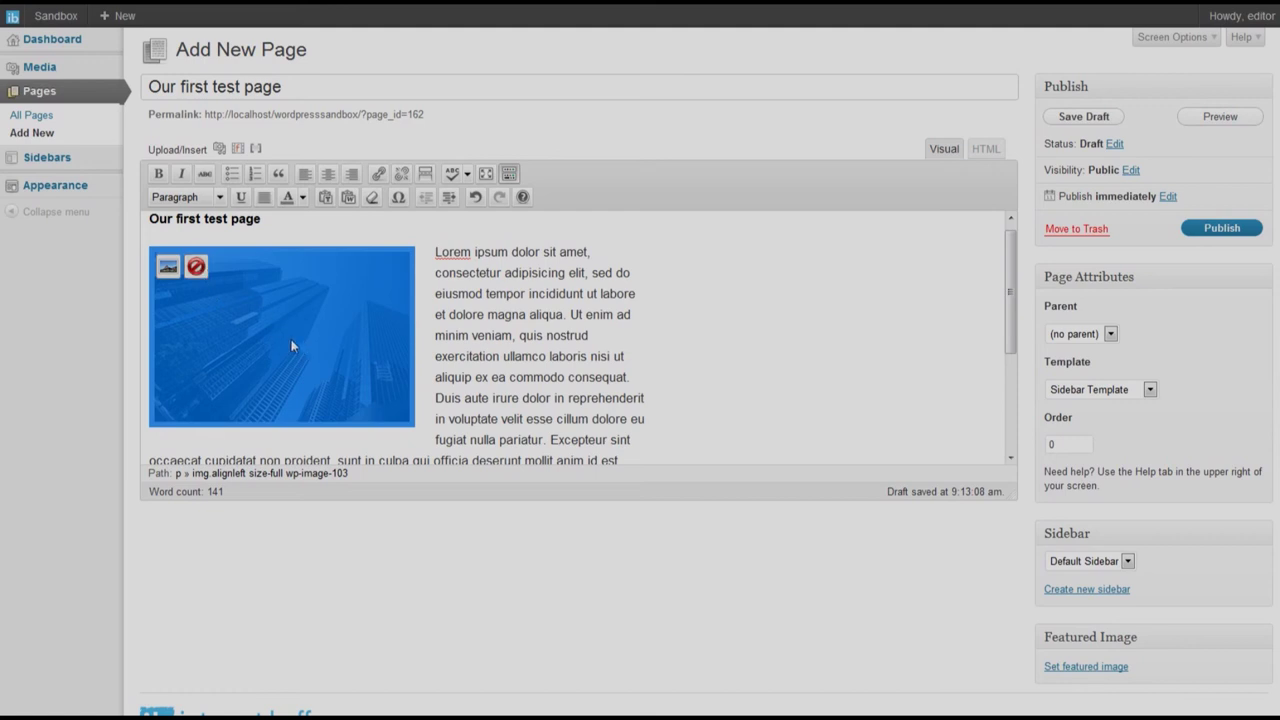
pyautogui.click(167, 267)
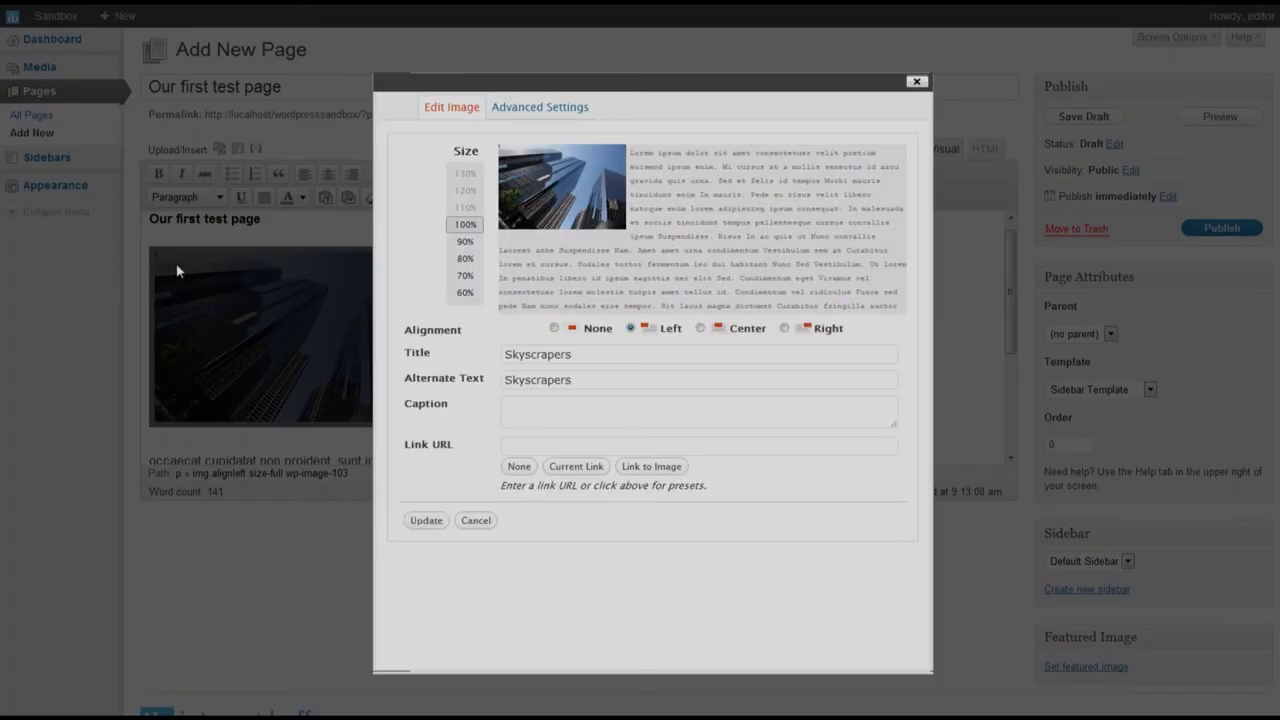
pyautogui.click(465, 242)
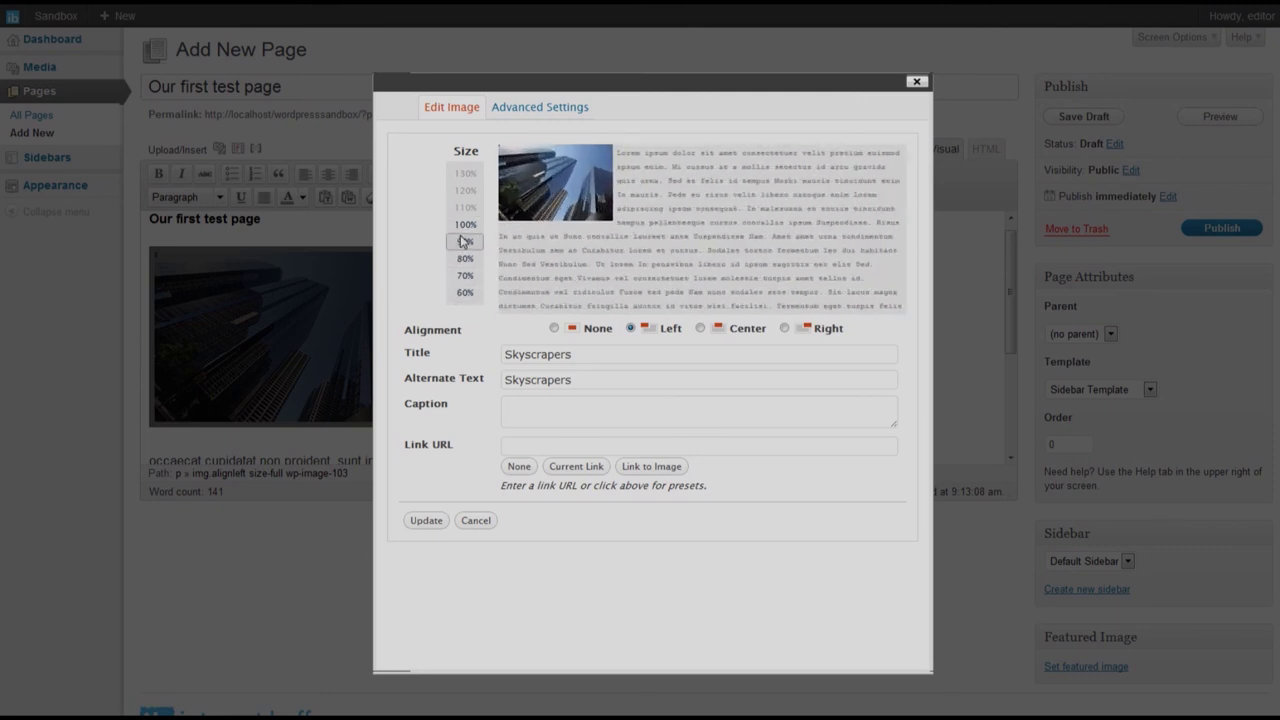
pyautogui.click(464, 259)
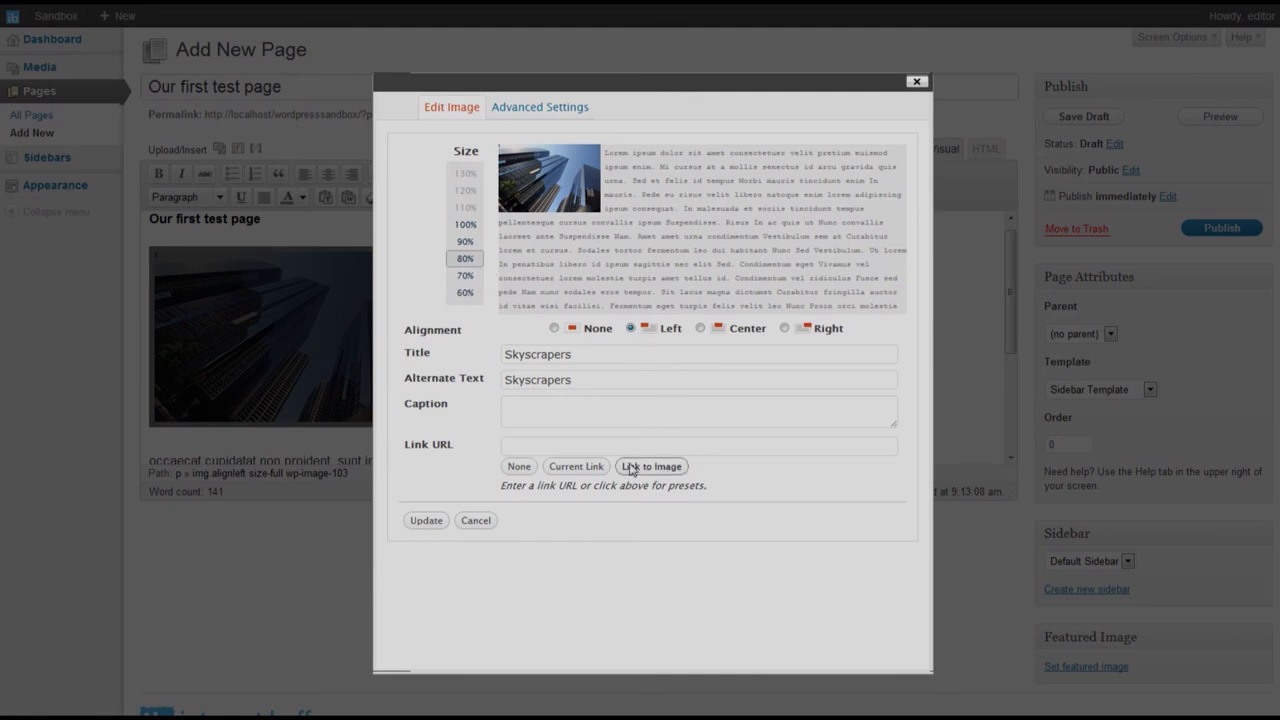
pyautogui.click(424, 521)
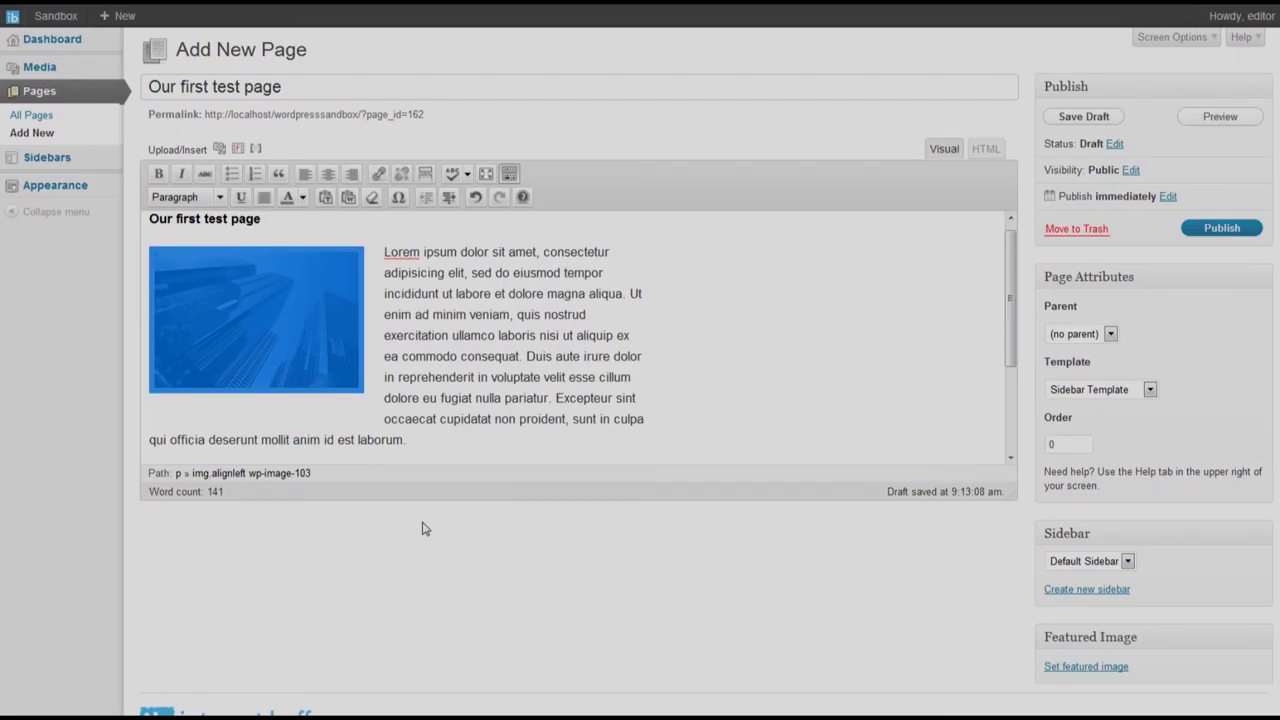
pyautogui.click(520, 350)
pyautogui.scroll(-5, 683, 366)
pyautogui.scroll(5, 683, 366)
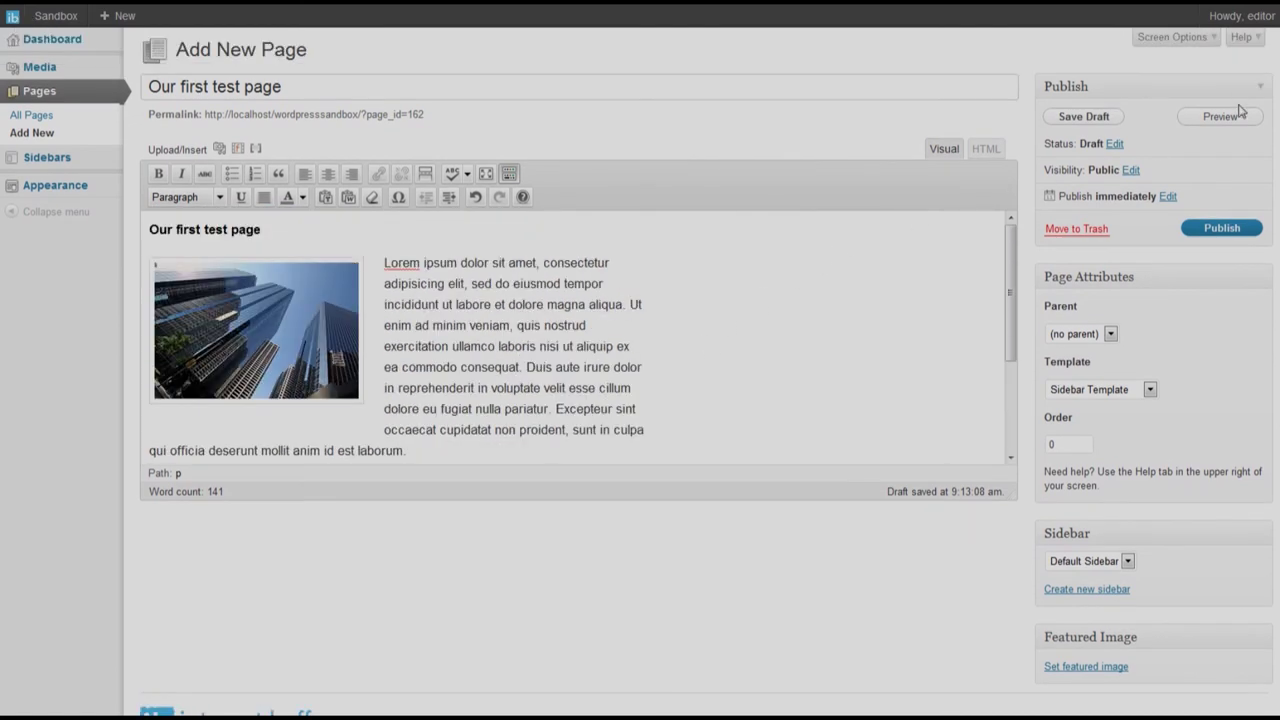
# Step: Preview the page again and examine the resized image and the demonstration sidebar content
pyautogui.click(1220, 117)
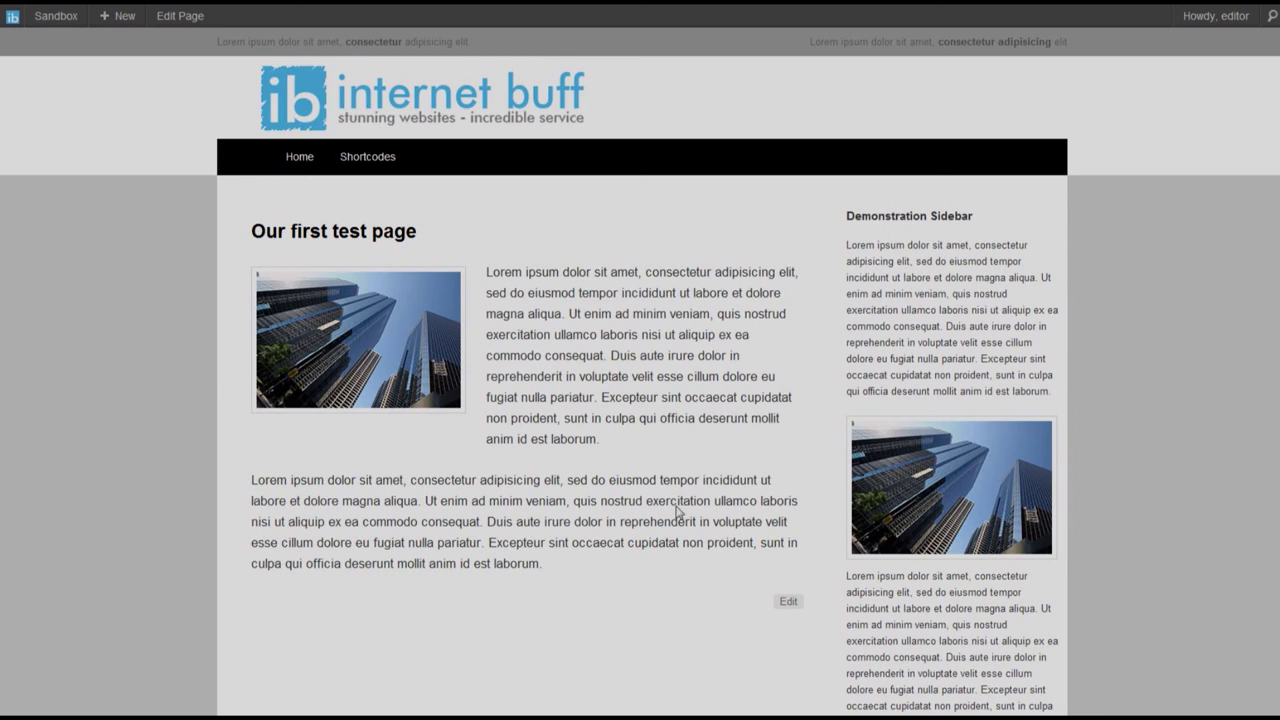
pyautogui.scroll(-2, 668, 400)
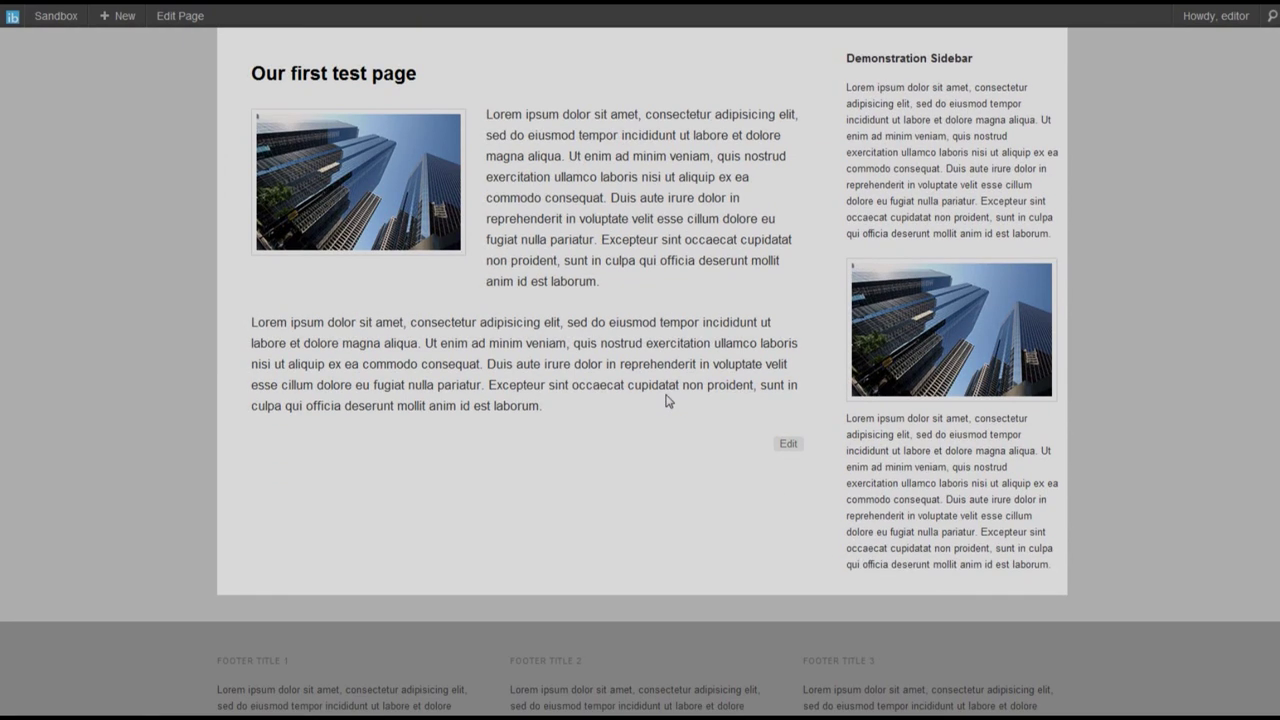
pyautogui.scroll(2, 668, 400)
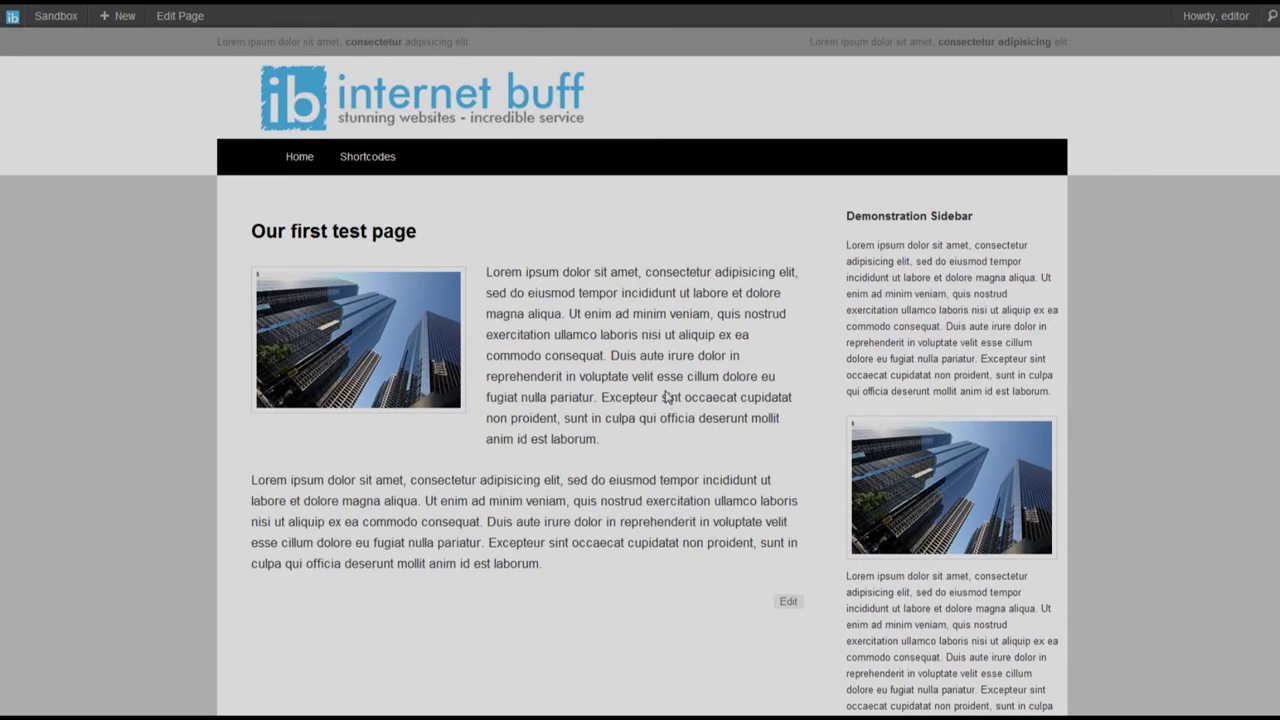
pyautogui.moveTo(848, 213); pyautogui.dragTo(958, 628)
pyautogui.click(918, 288)
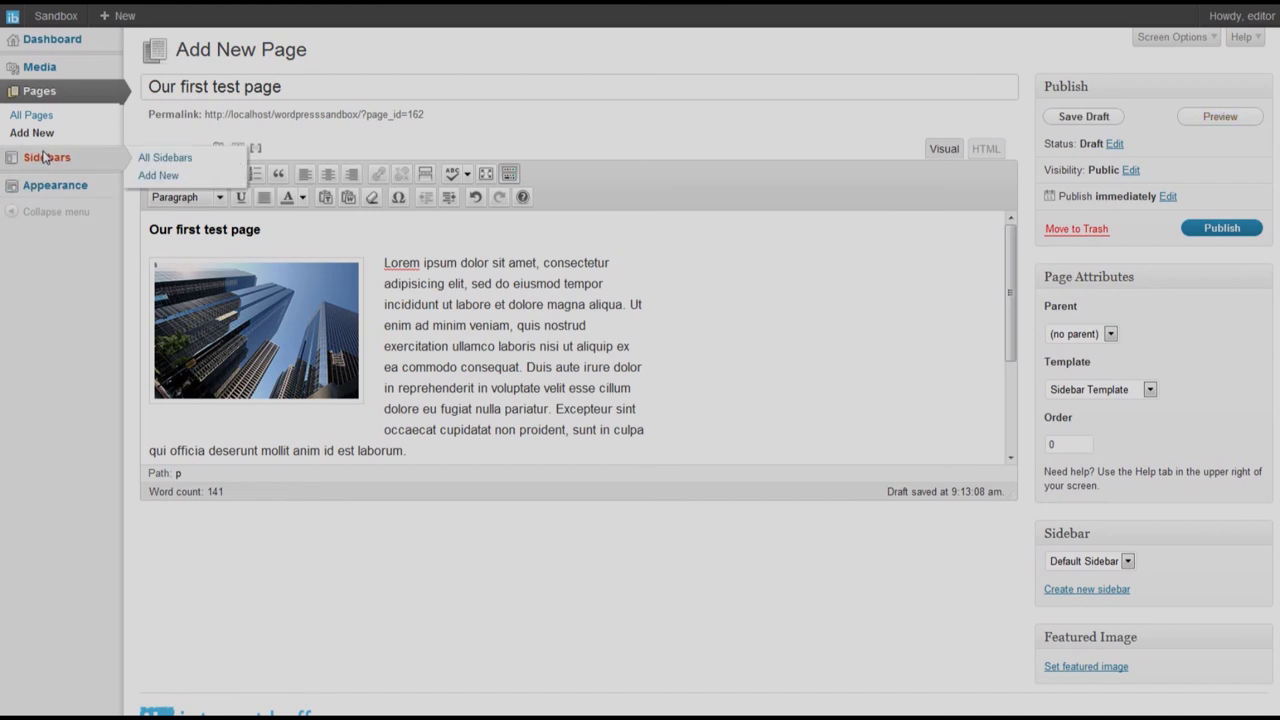
# Step: Open the Default Sidebar in the sidebar editor and look through its text and image
pyautogui.click(45, 158)
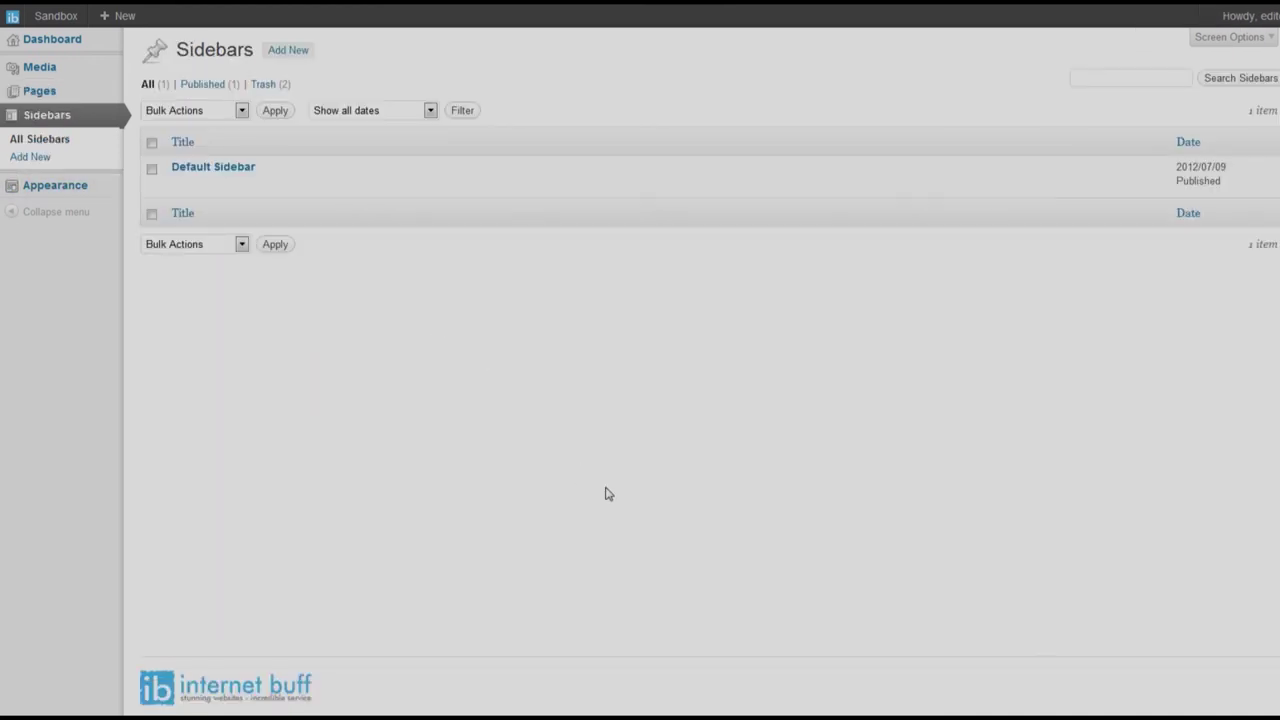
pyautogui.click(209, 168)
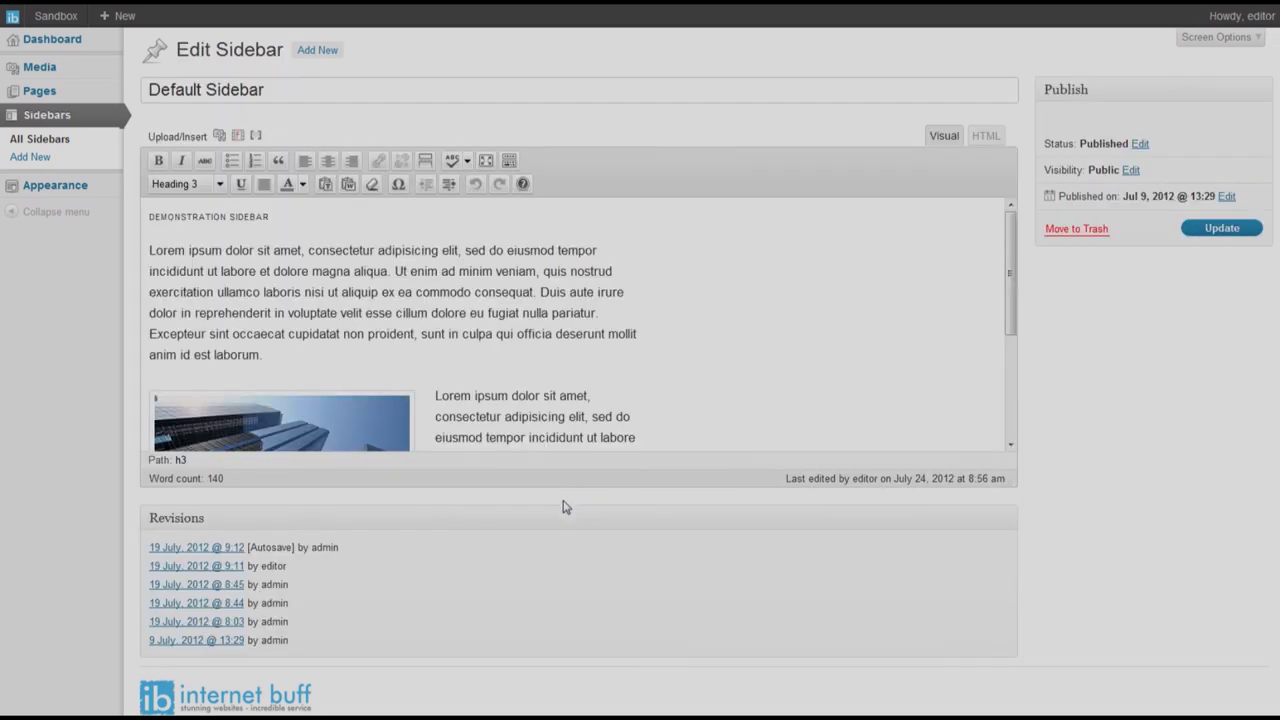
pyautogui.scroll(-4, 728, 290)
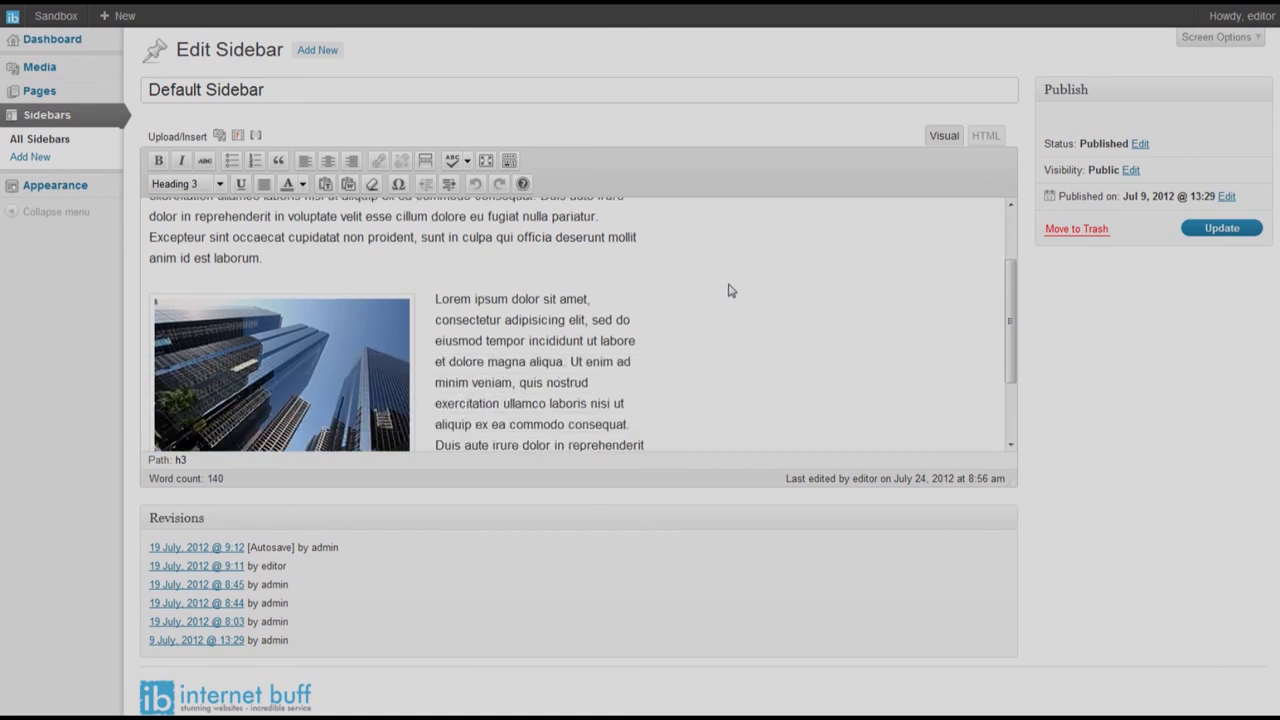
# Step: Examine the rest of the Default Sidebar's content, including the wrapped text beside the image, and view the top menu bar's structure
pyautogui.scroll(-1, 728, 293)
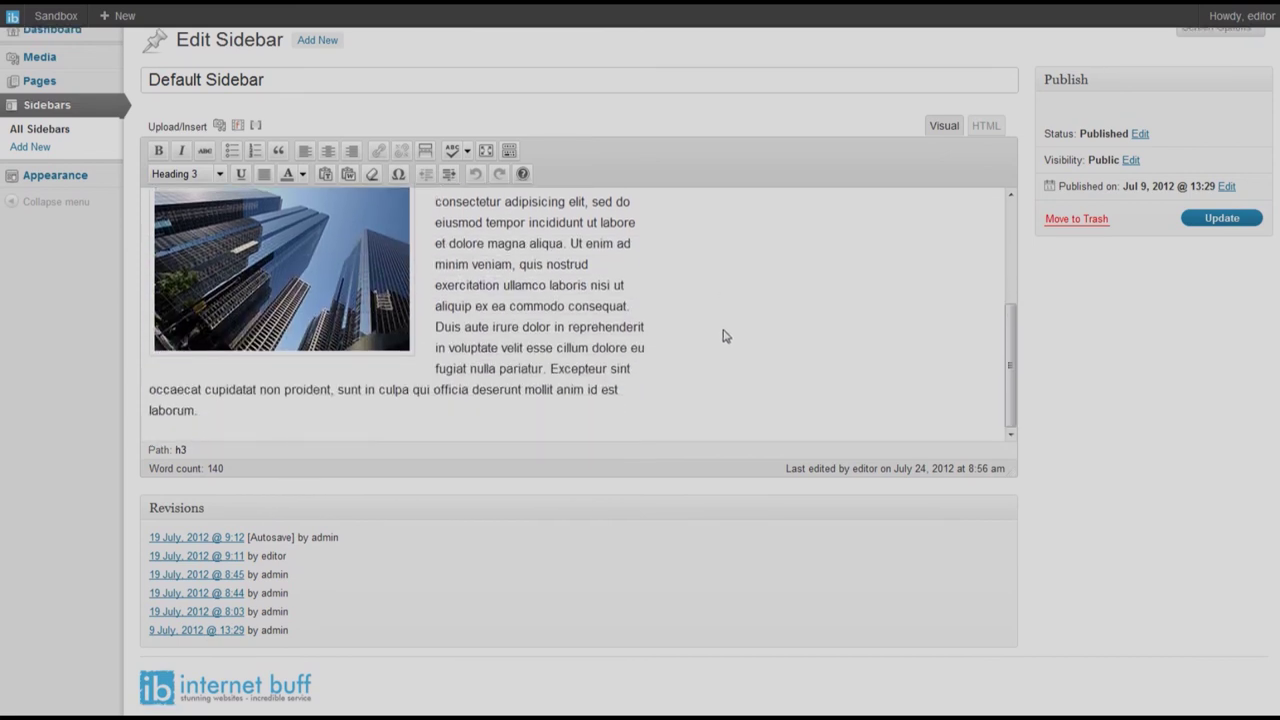
pyautogui.scroll(3, 724, 336)
pyautogui.scroll(1, 725, 336)
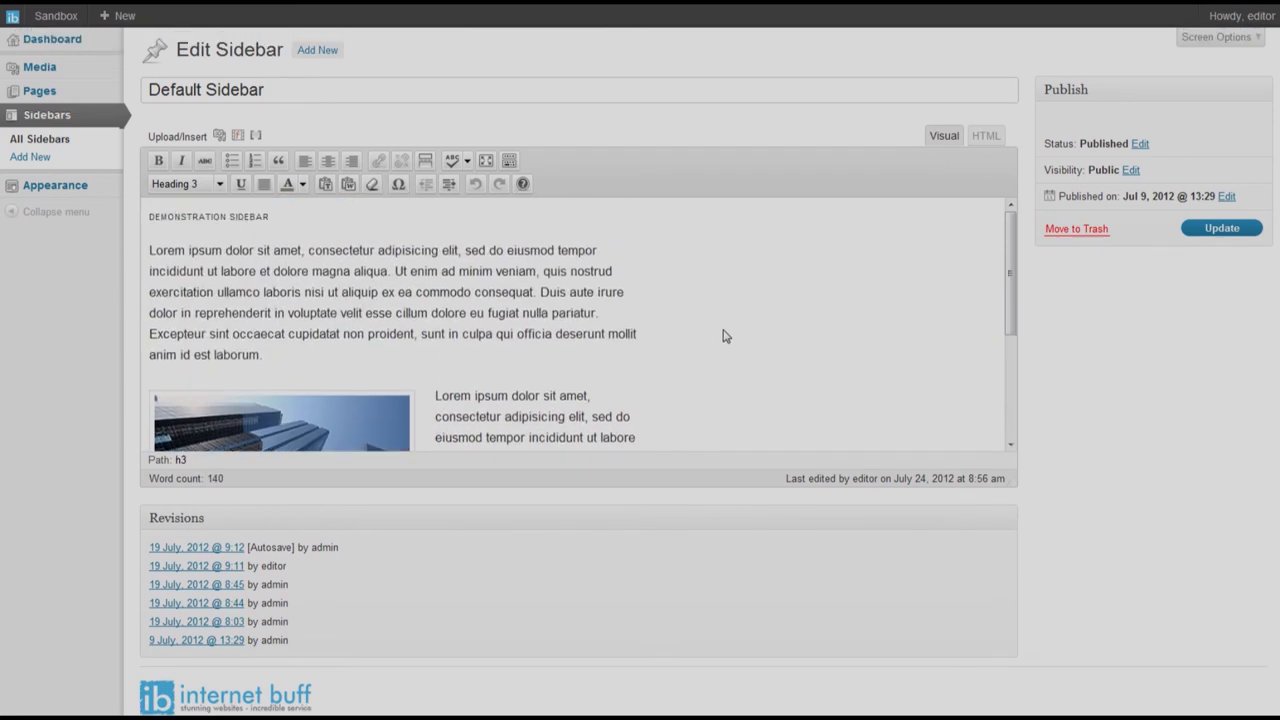
pyautogui.scroll(-4, 725, 336)
pyautogui.scroll(4, 725, 336)
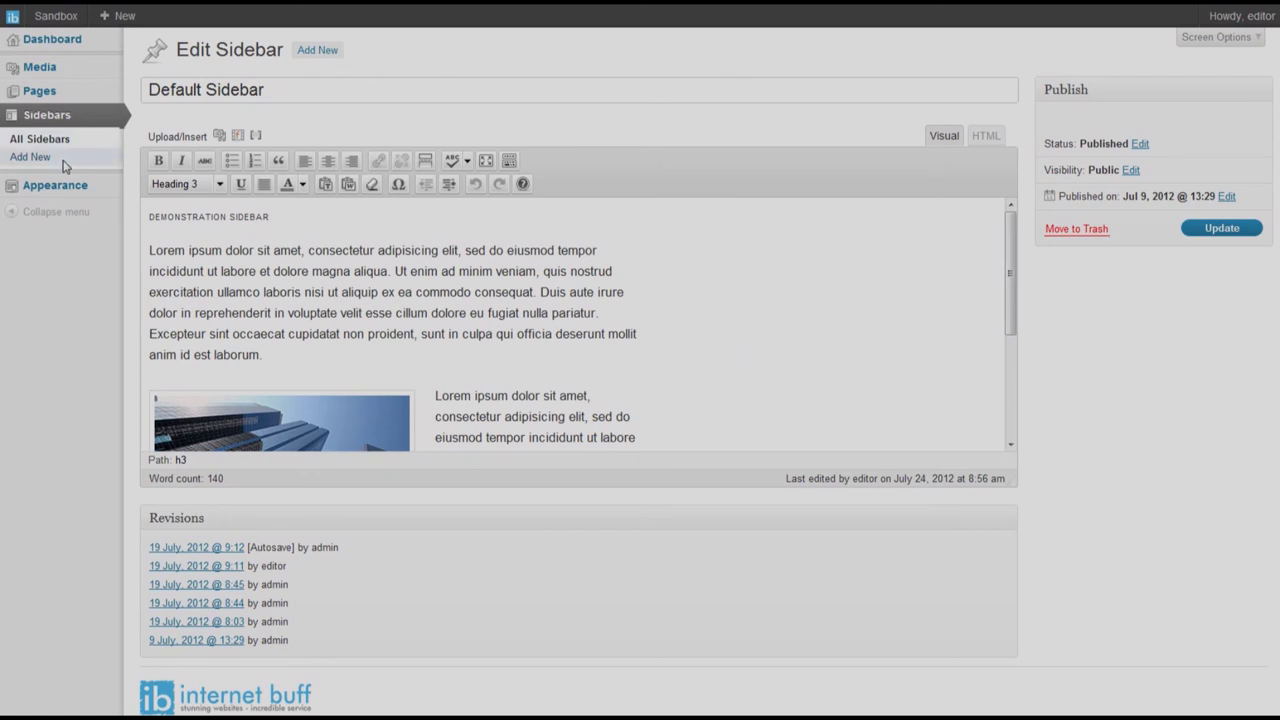
pyautogui.click(46, 190)
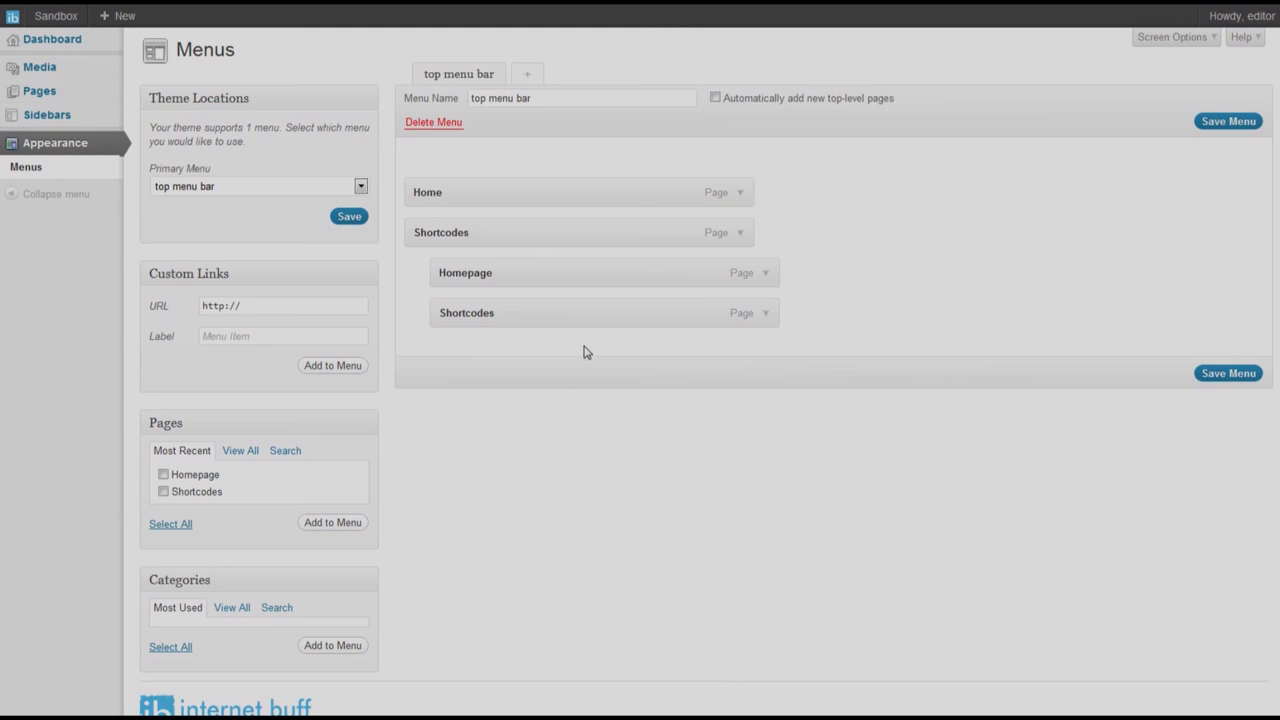
# Step: Open the draft "Our first test page" from the list of pages, check its content and publish it
pyautogui.click(40, 91)
pyautogui.moveTo(209, 214)
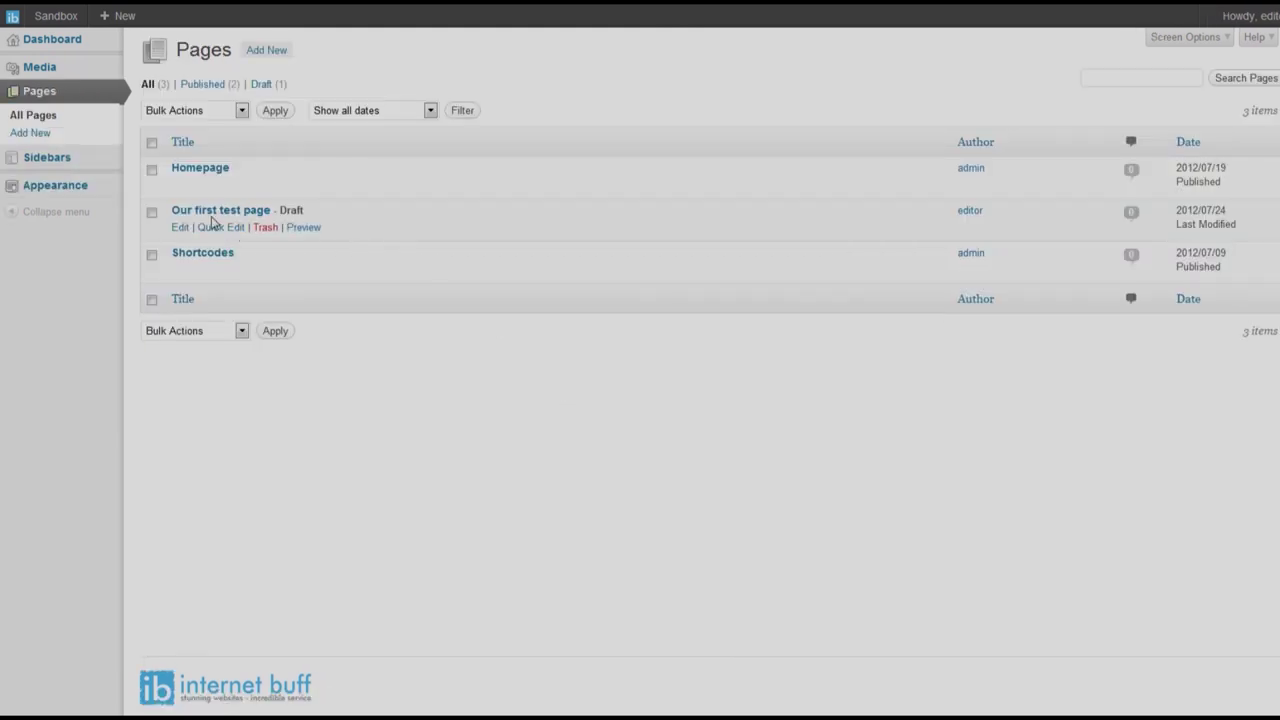
pyautogui.moveTo(311, 215); pyautogui.dragTo(280, 212)
pyautogui.click(295, 215)
pyautogui.click(247, 213)
pyautogui.scroll(-2, 600, 328)
pyautogui.scroll(2, 600, 328)
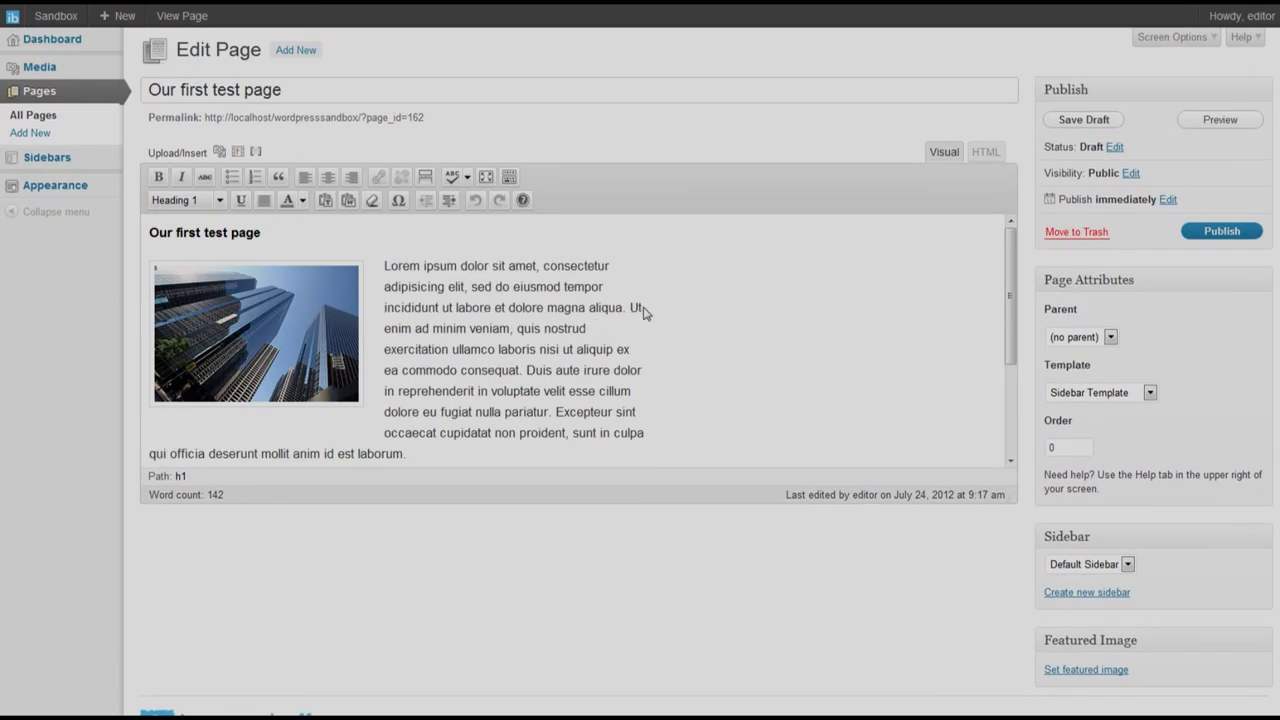
pyautogui.click(1220, 231)
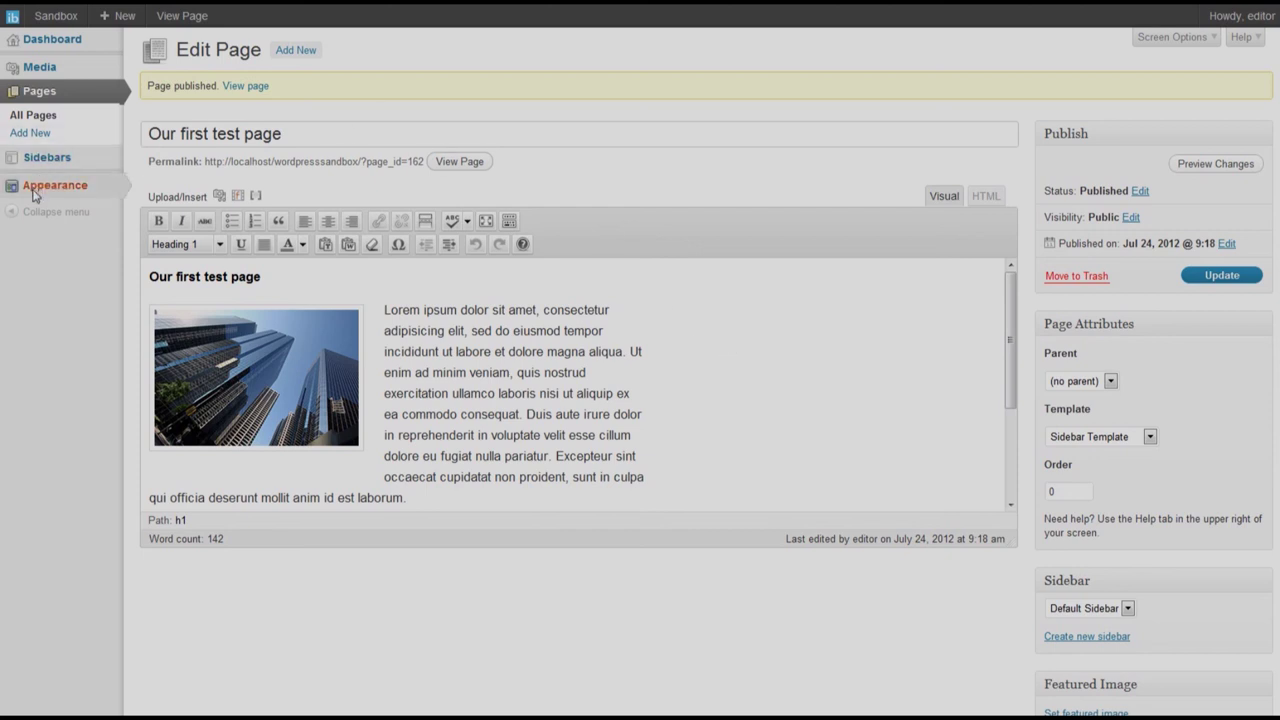
# Step: Add "Our first test page" to the top menu bar as a top-level entry and save the menu
pyautogui.moveTo(107, 191)
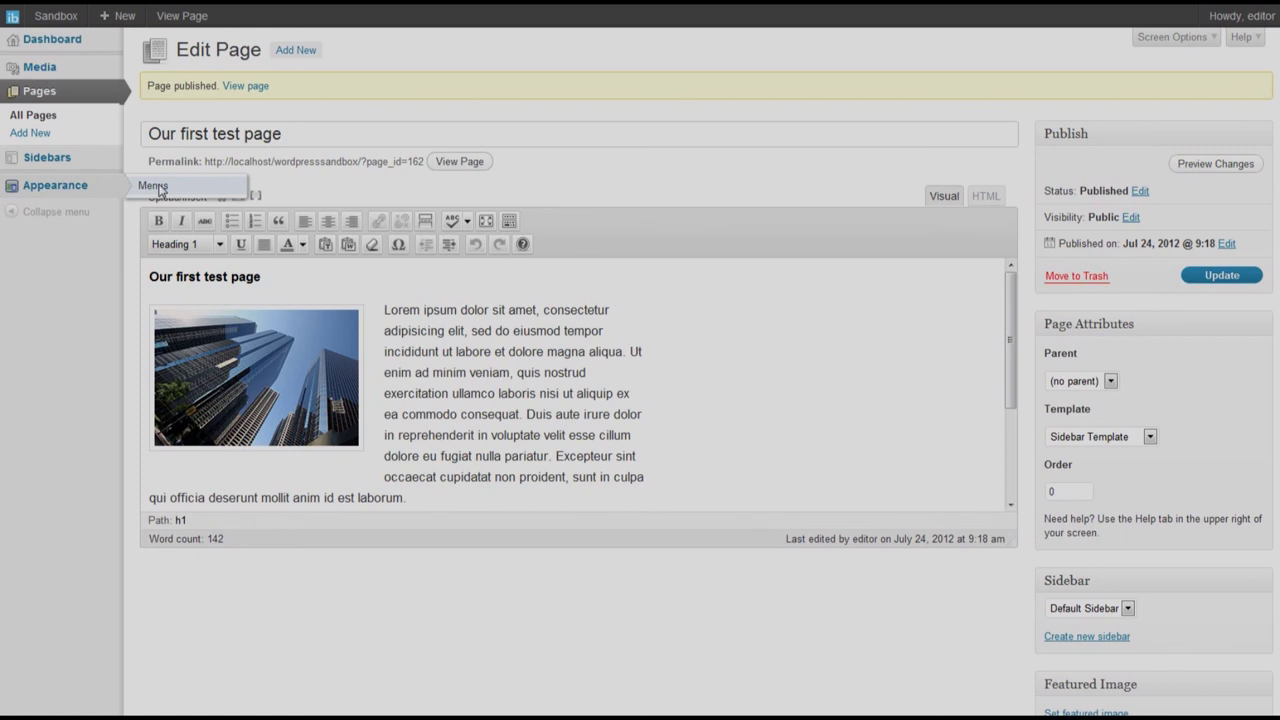
pyautogui.click(155, 186)
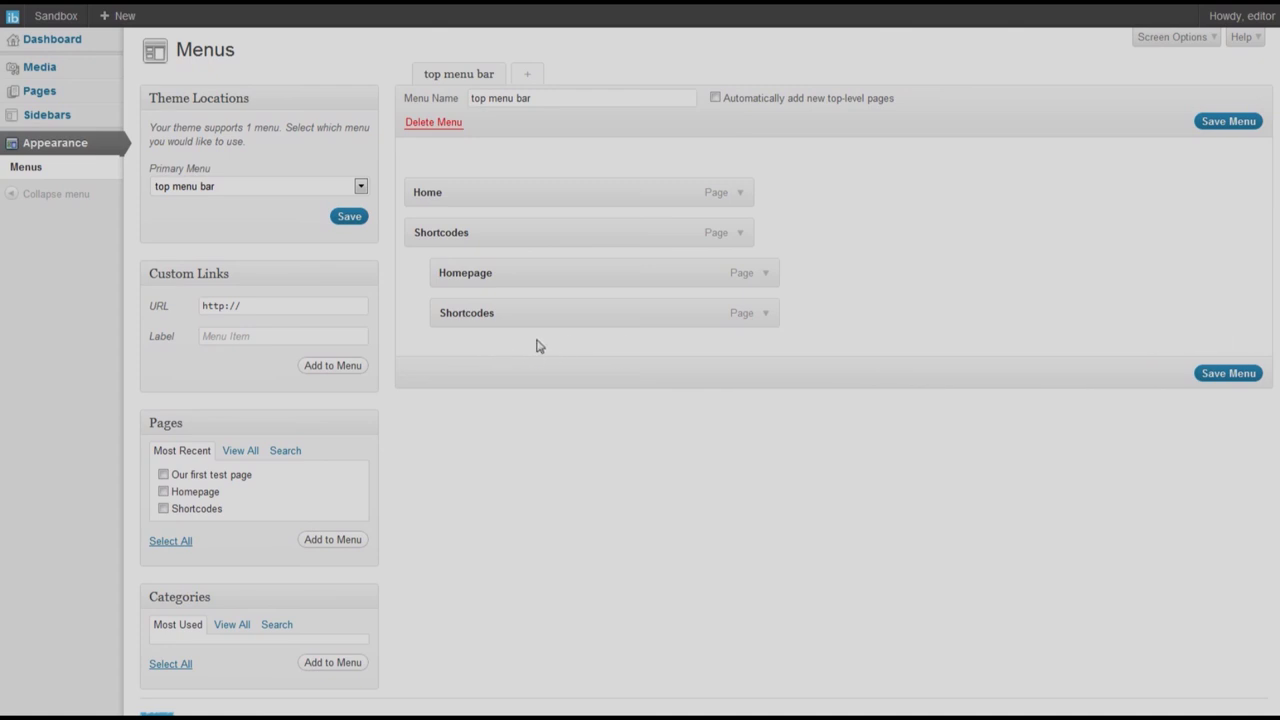
pyautogui.click(164, 475)
pyautogui.click(328, 540)
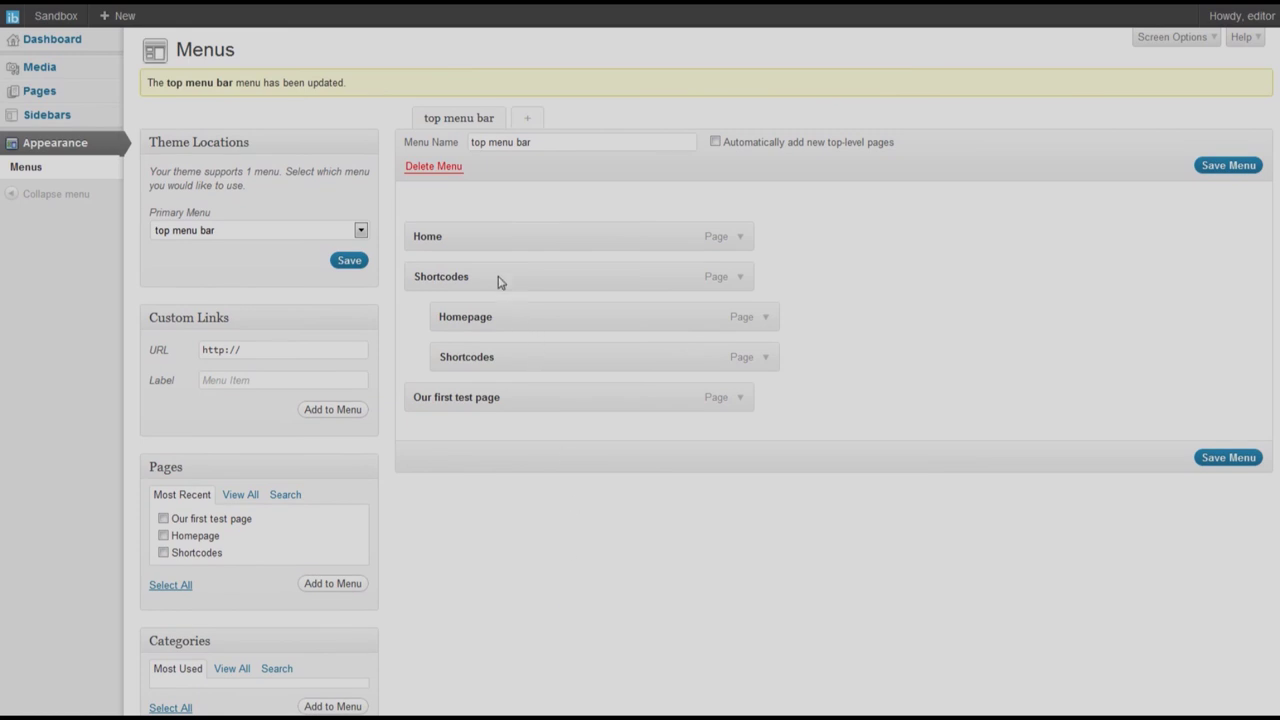
# Step: View the published "Our first test page" on the site and examine its content, sidebar and navigation link
pyautogui.click(37, 90)
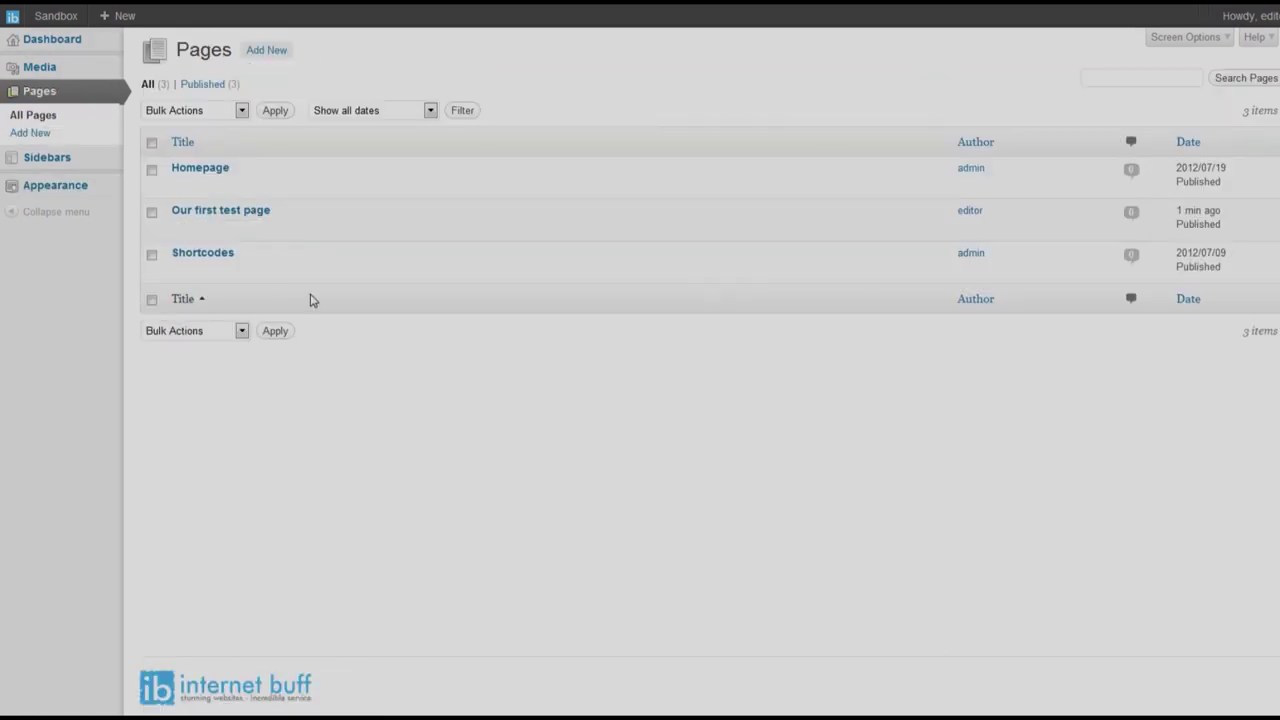
pyautogui.click(236, 212)
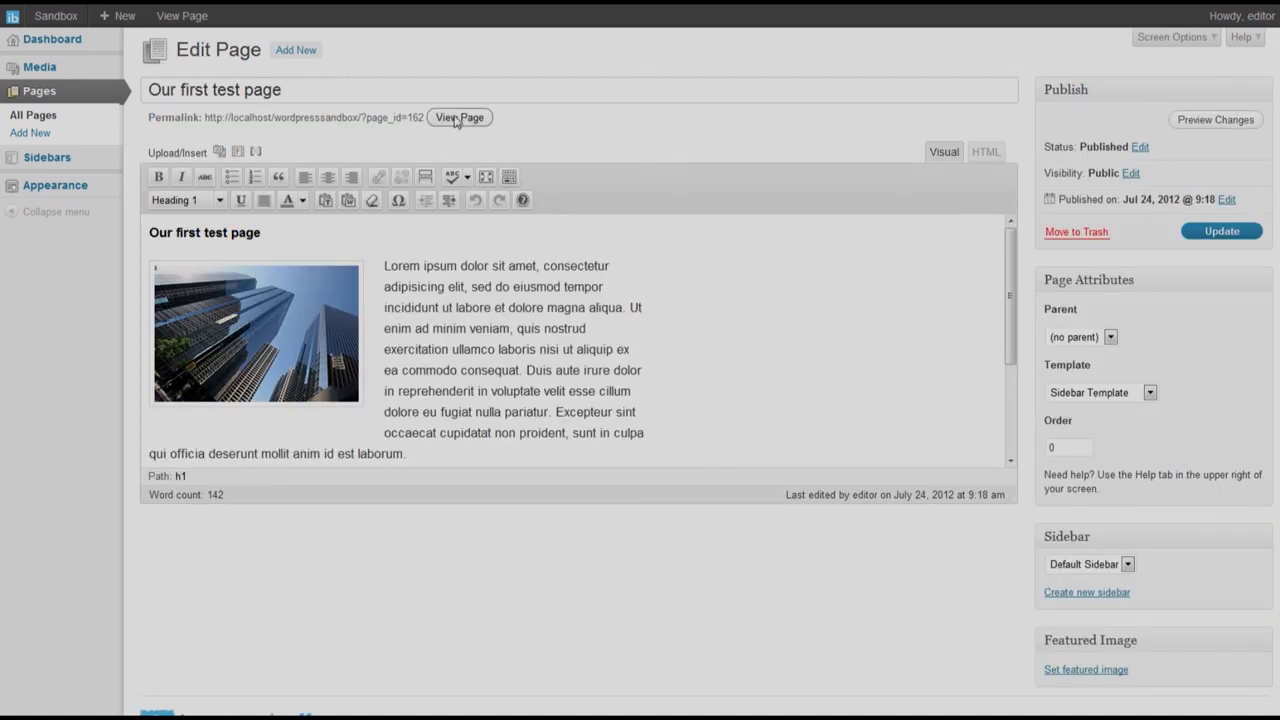
pyautogui.click(459, 118)
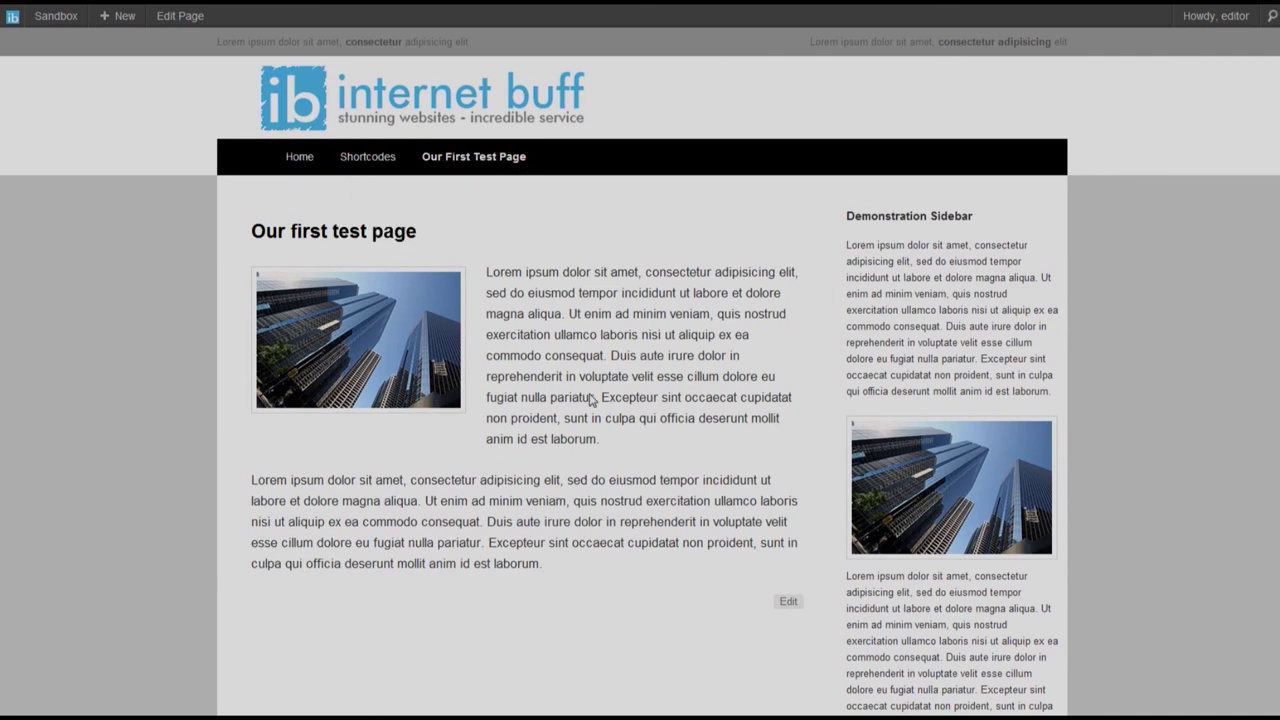
pyautogui.scroll(-2, 590, 402)
pyautogui.scroll(2, 588, 405)
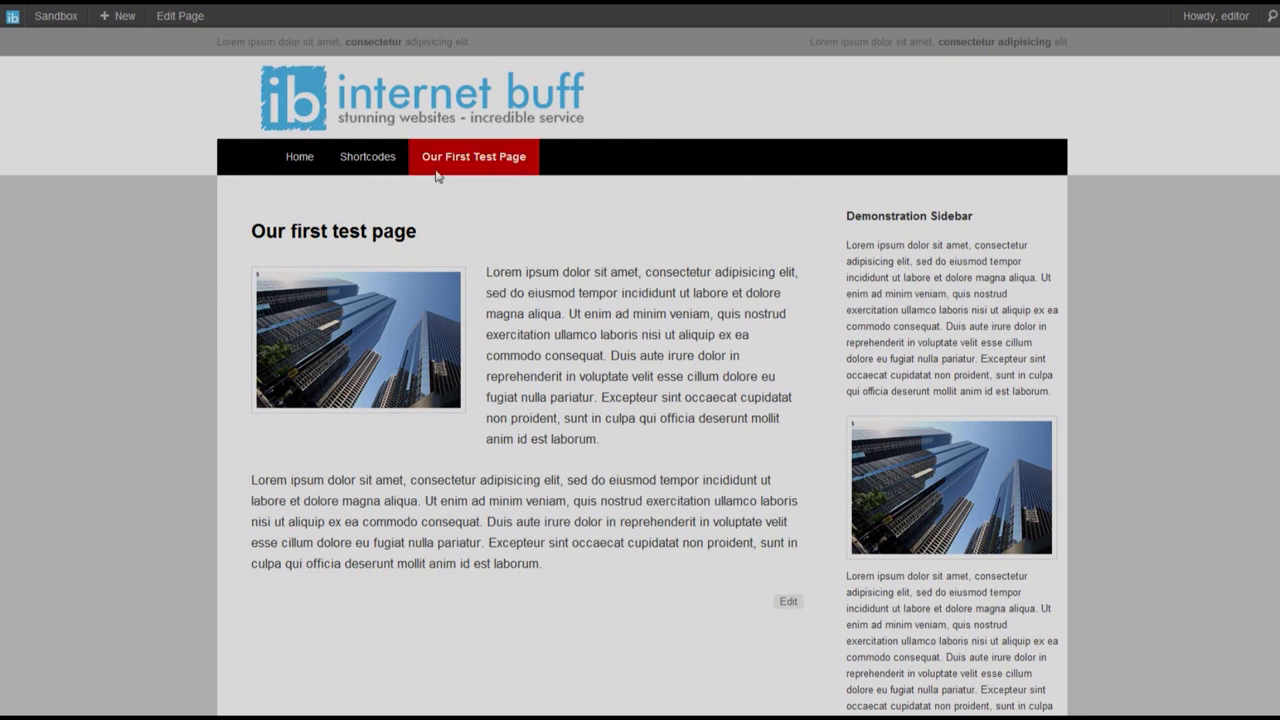
pyautogui.moveTo(361, 159)
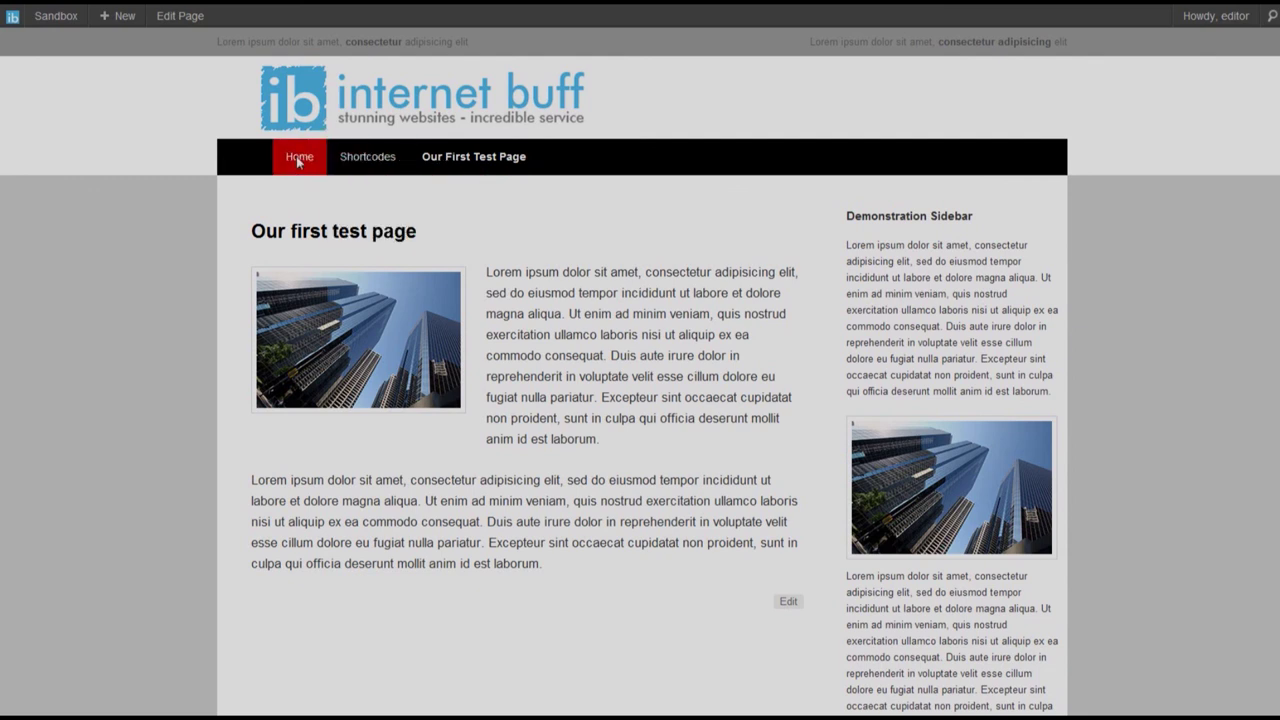
pyautogui.click(458, 158)
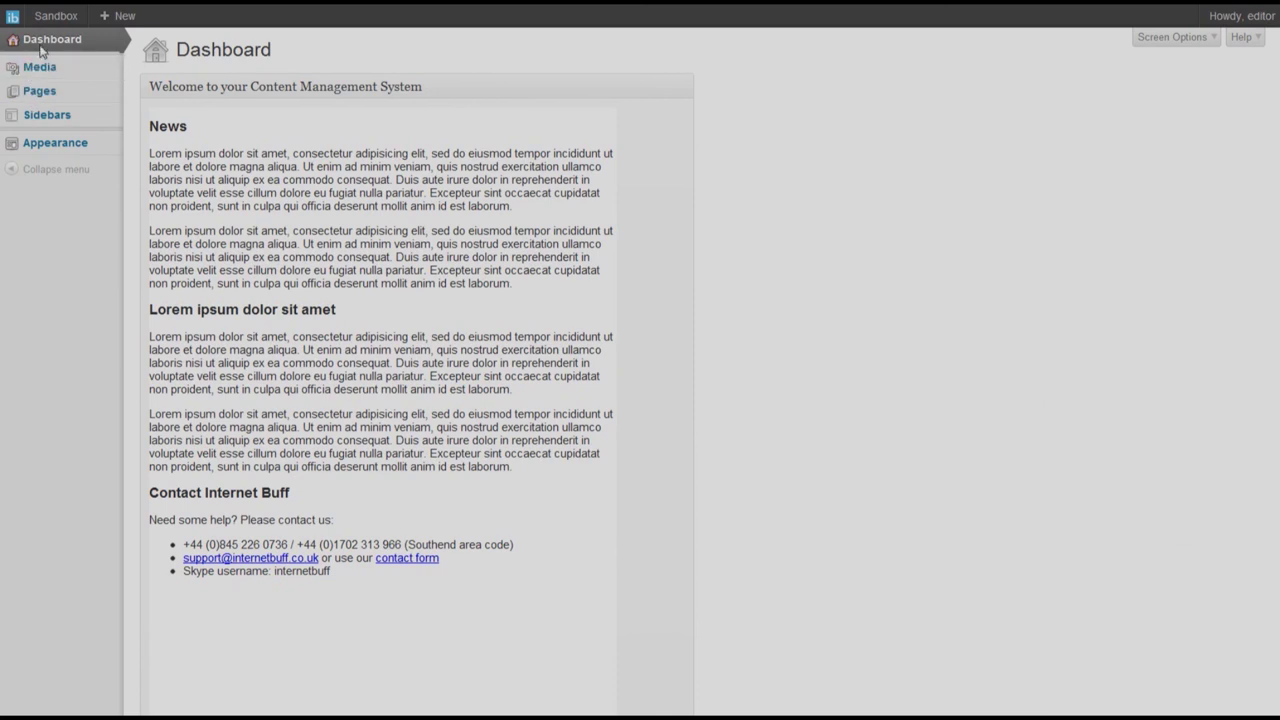
pyautogui.moveTo(46, 68)
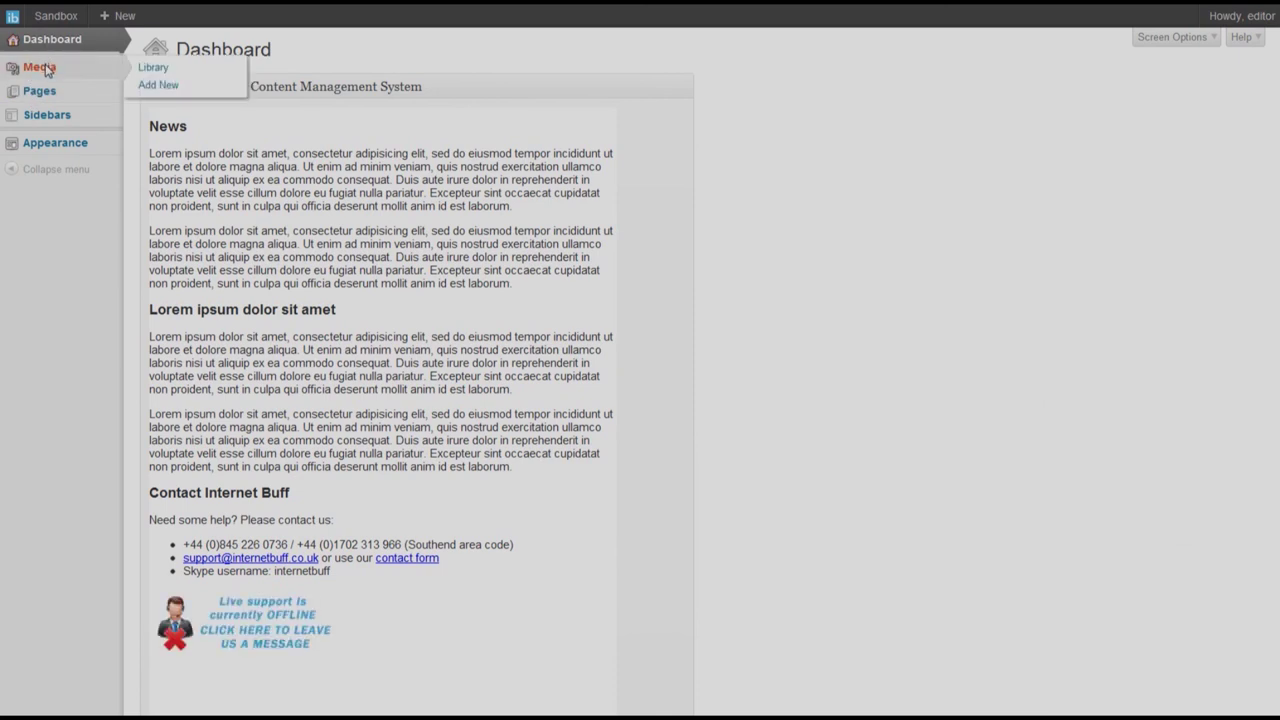
pyautogui.moveTo(47, 94)
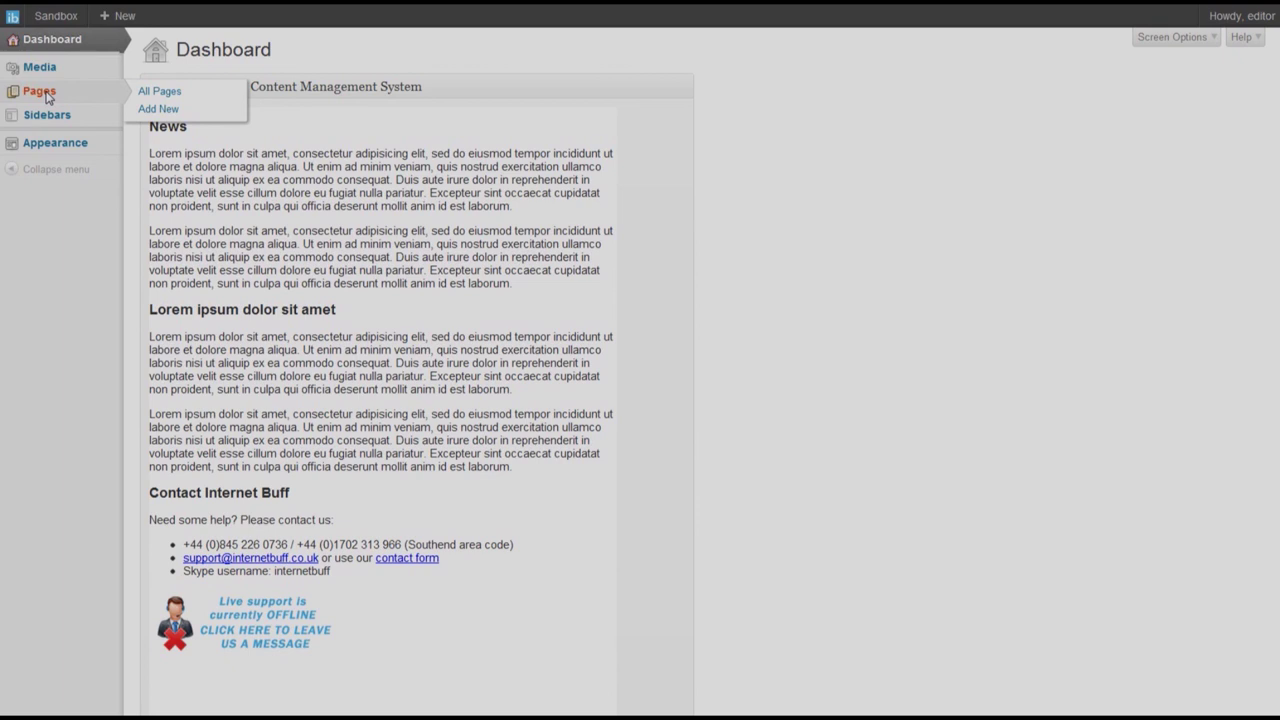
pyautogui.moveTo(42, 124)
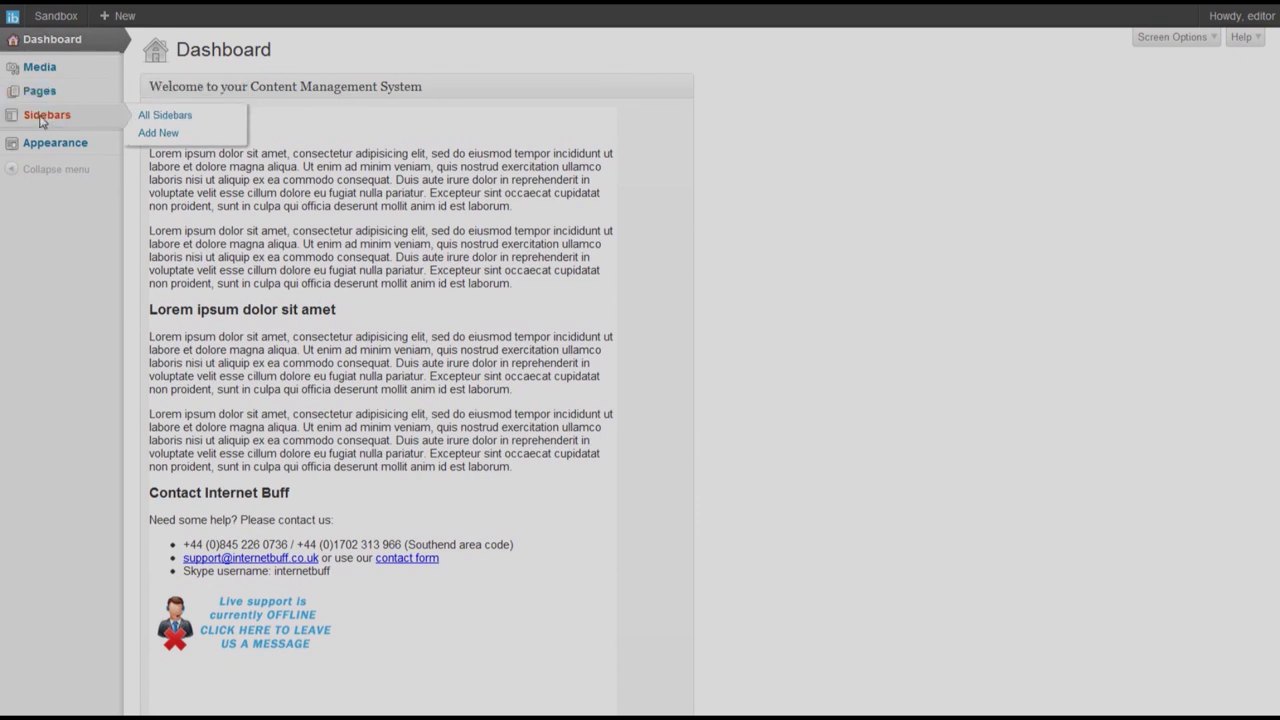
pyautogui.moveTo(38, 143)
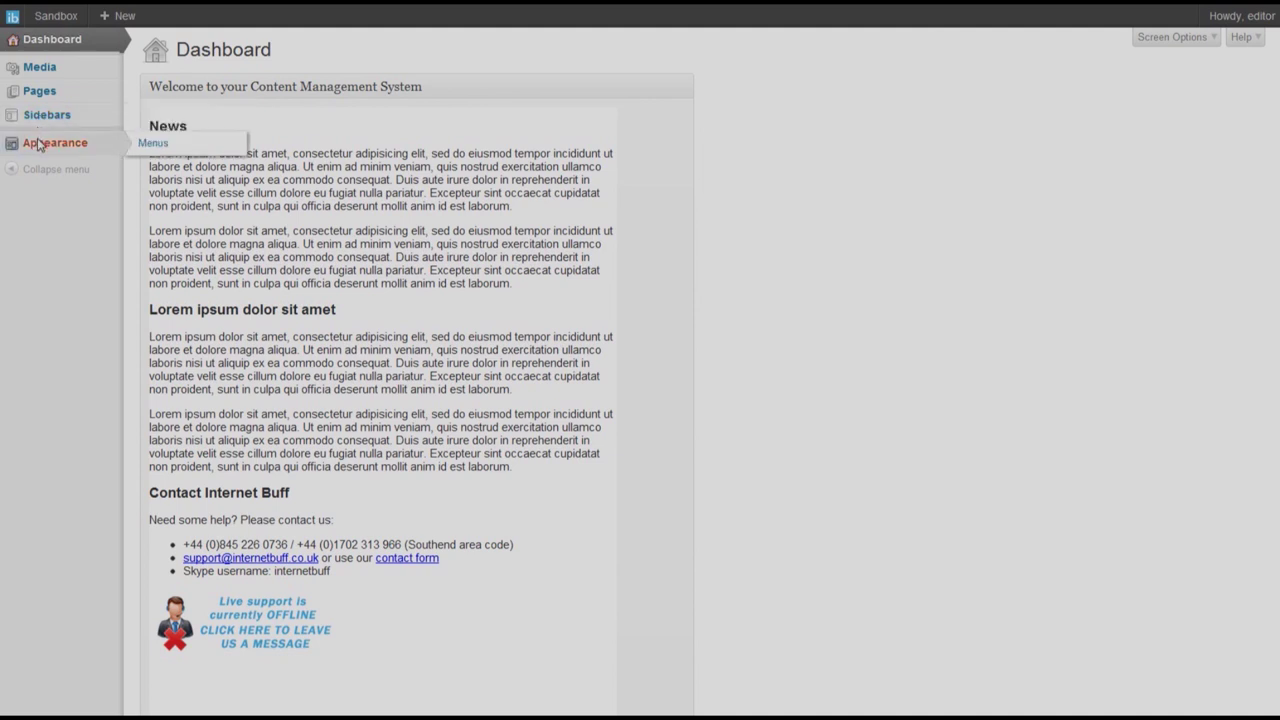